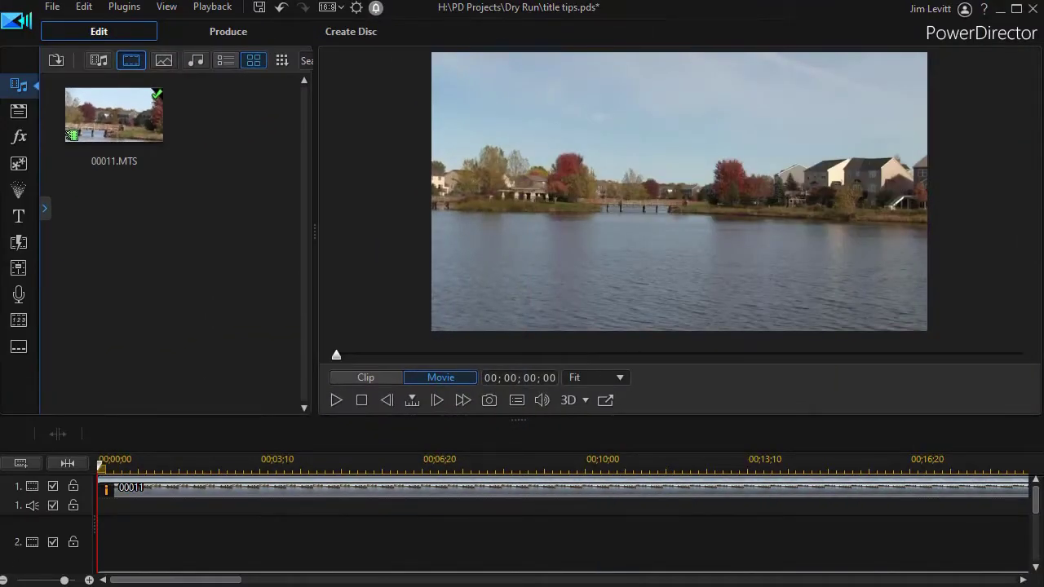
Add the Default text title at the start of track 2 and extend its duration to about 17 seconds.
click(17, 216)
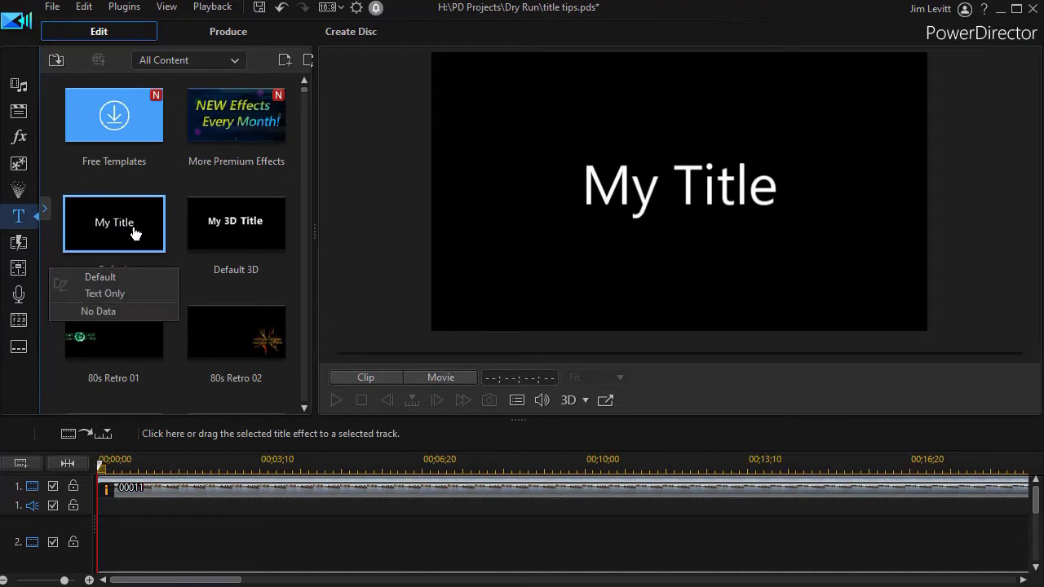
drag(130, 226, 93, 553)
drag(387, 550, 931, 554)
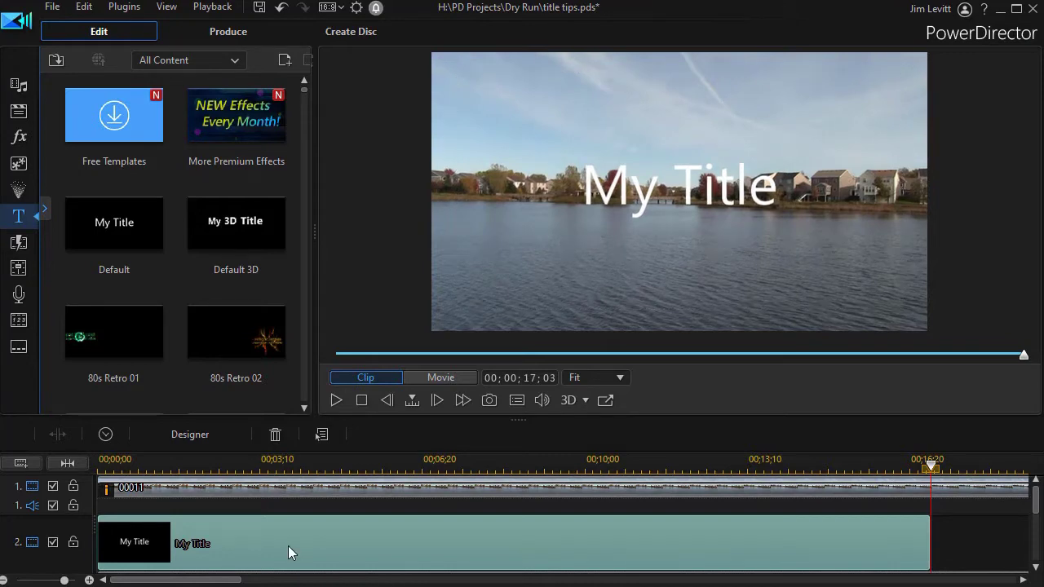
Open the title clip in the Title Designer and replace its text with FALL COLORS.
double_click(288, 545)
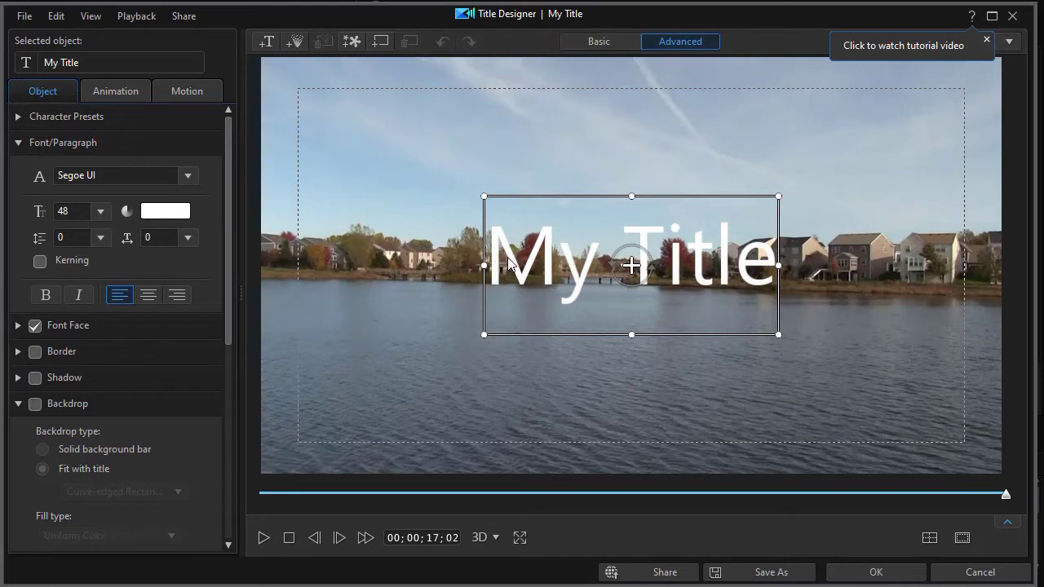
double_click(500, 259)
drag(492, 258, 800, 289)
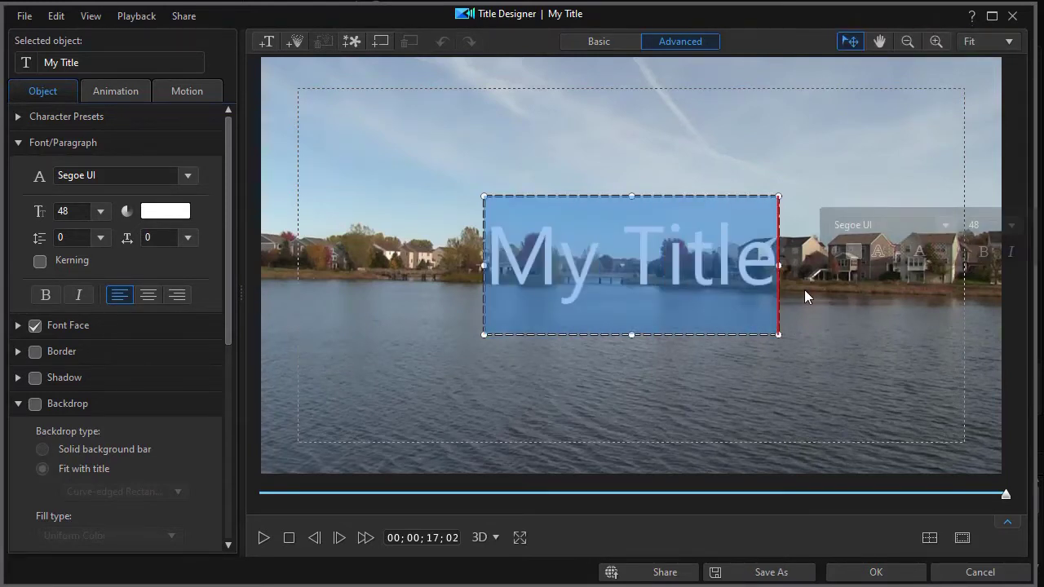
text(FALL)
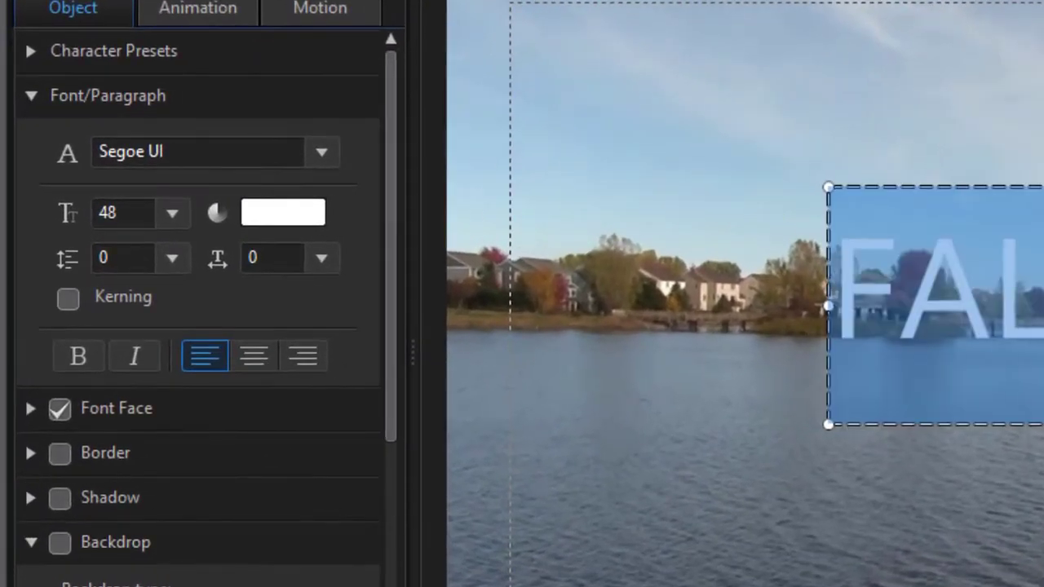
Change the title's font to Impact.
click(171, 152)
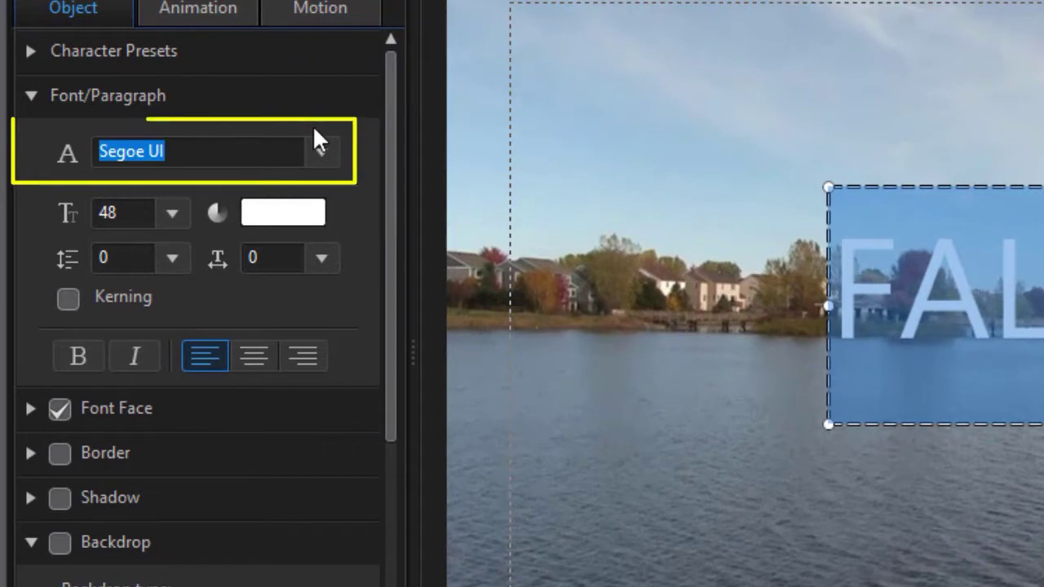
text(A)
key(BackSpace)
text(l)
key(BackSpace)
key(BackSpace)
text(Im)
key(Return)
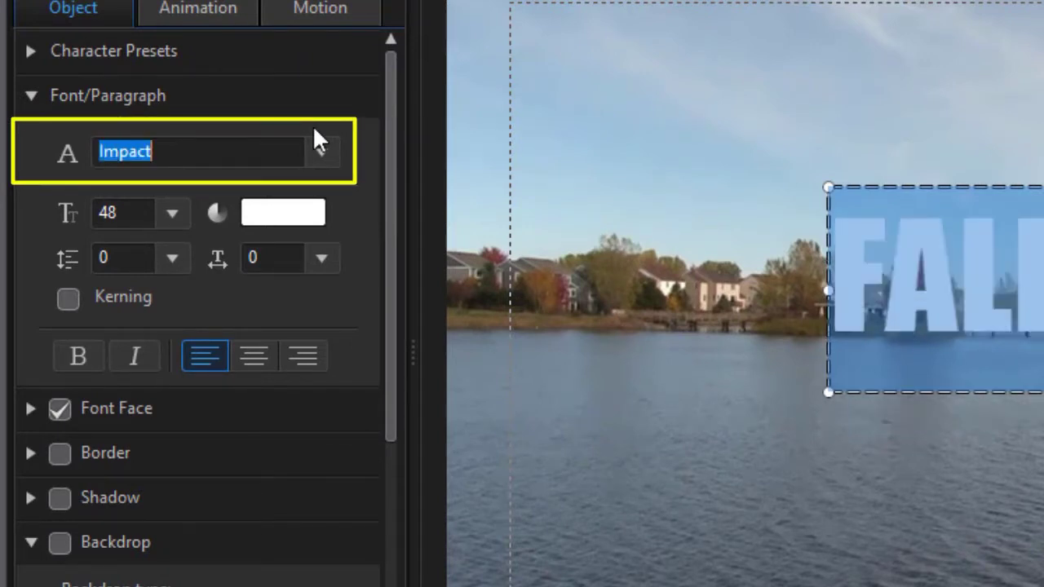
Set the title's font size to 24 and move the text down over the water, inside the safe zone.
click(172, 214)
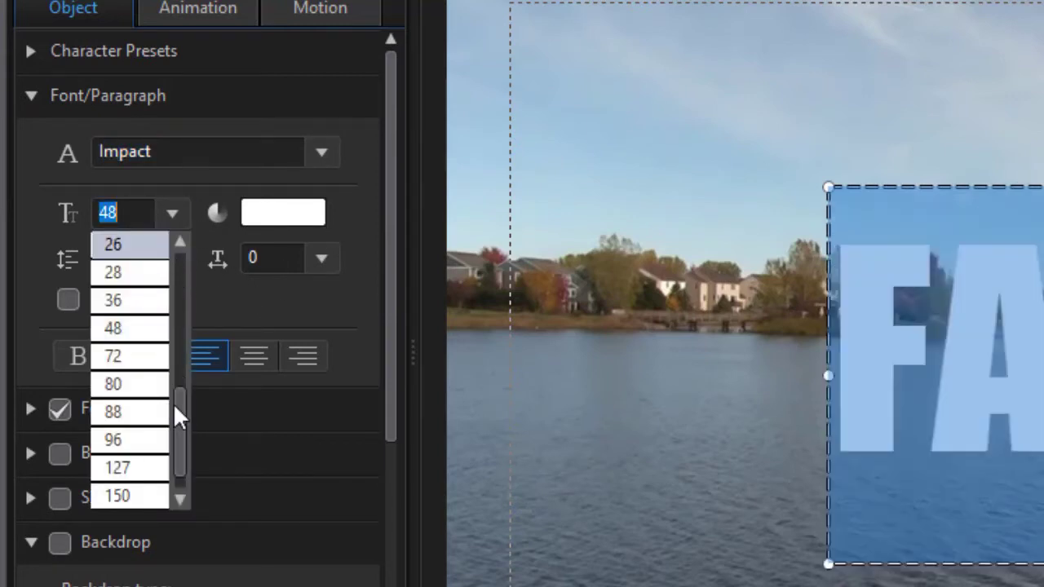
mouse_move(174, 392)
mouse_down()
mouse_move(179, 332)
mouse_move(170, 373)
mouse_up()
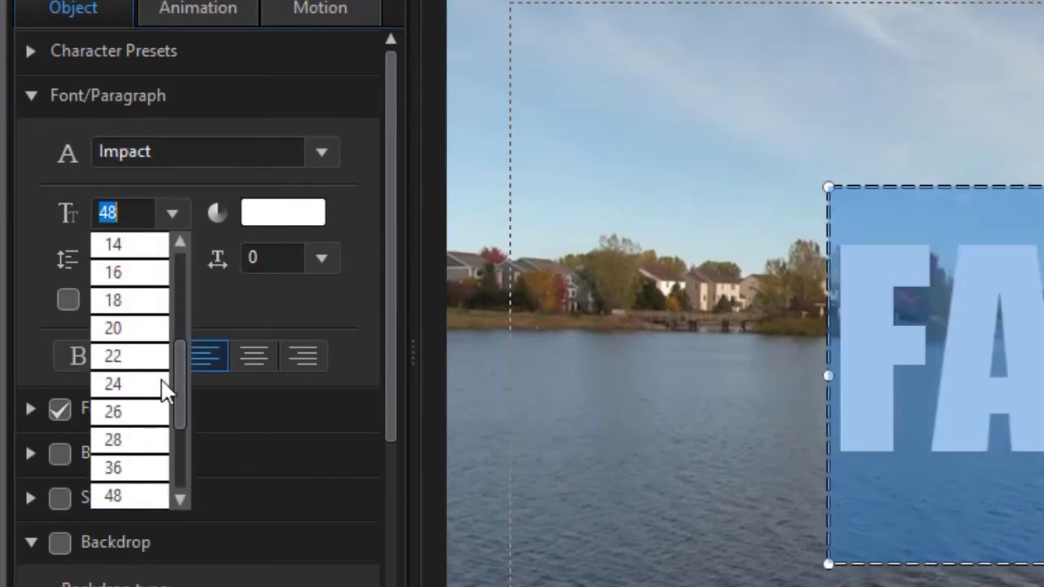
click(133, 385)
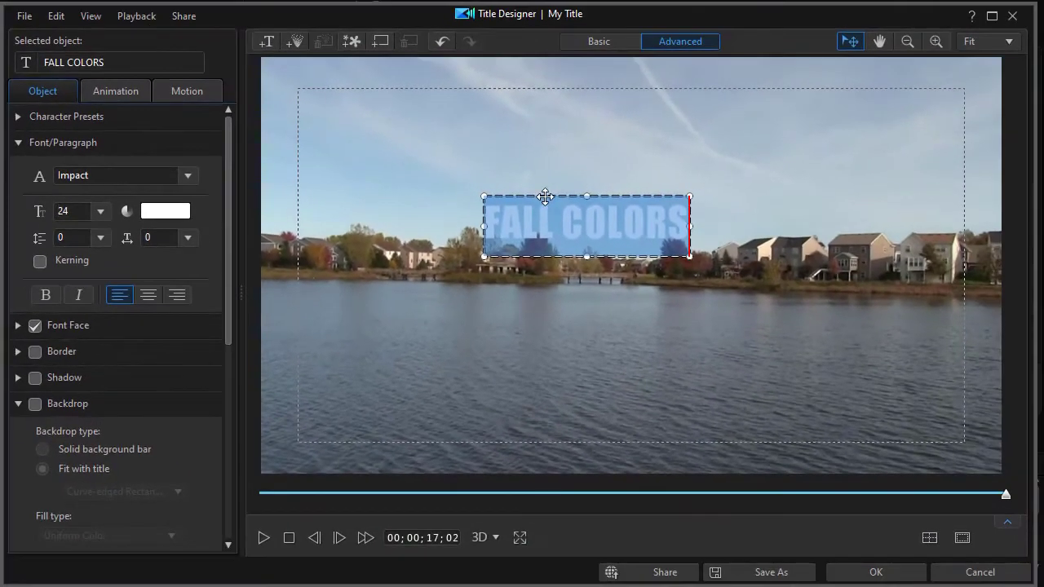
drag(541, 198, 537, 373)
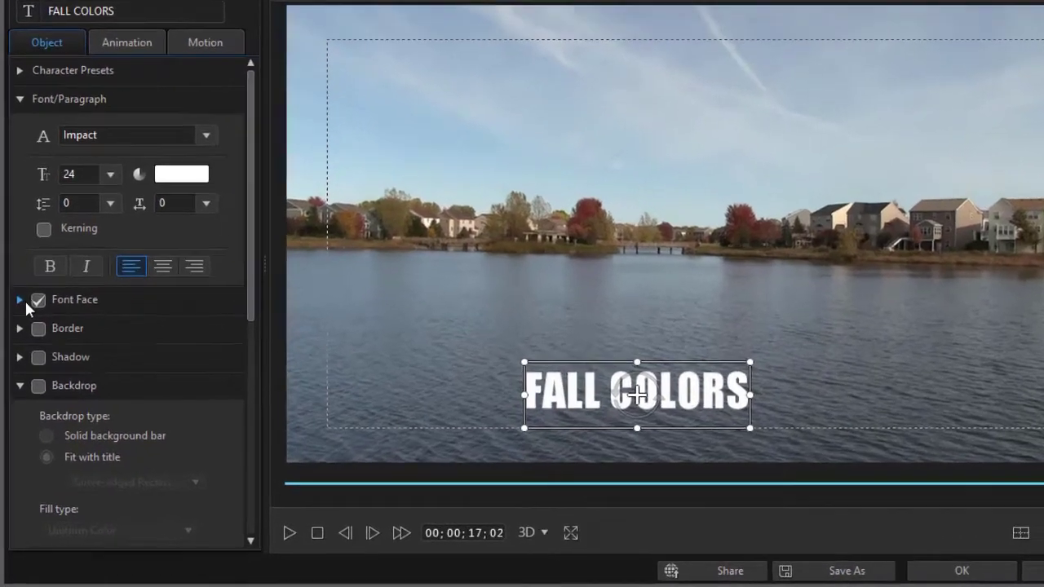
Set the font face fill type to 2 Color Gradient with light orange as the beginning colour.
click(18, 325)
drag(353, 125, 352, 287)
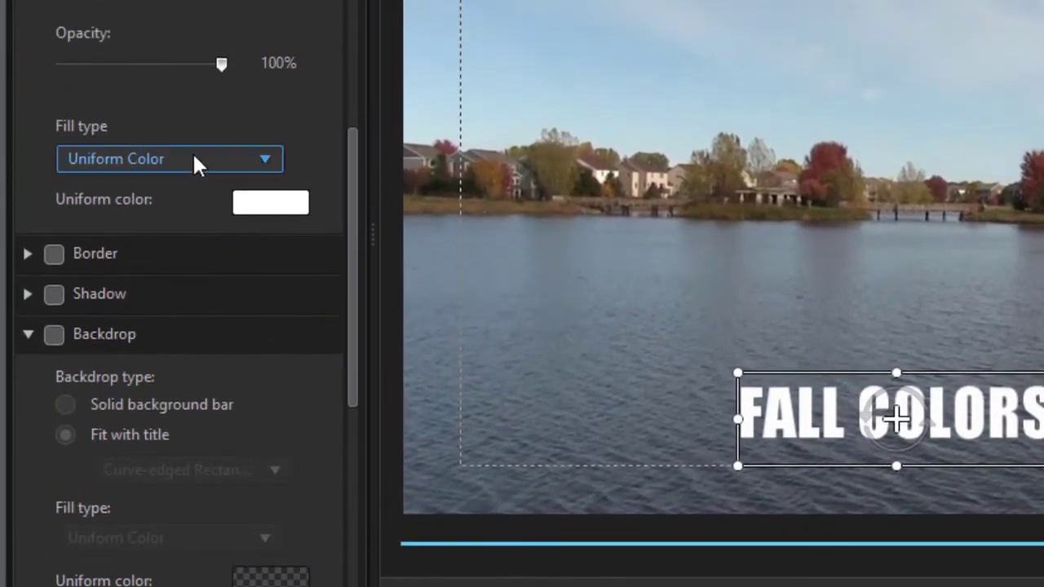
click(263, 160)
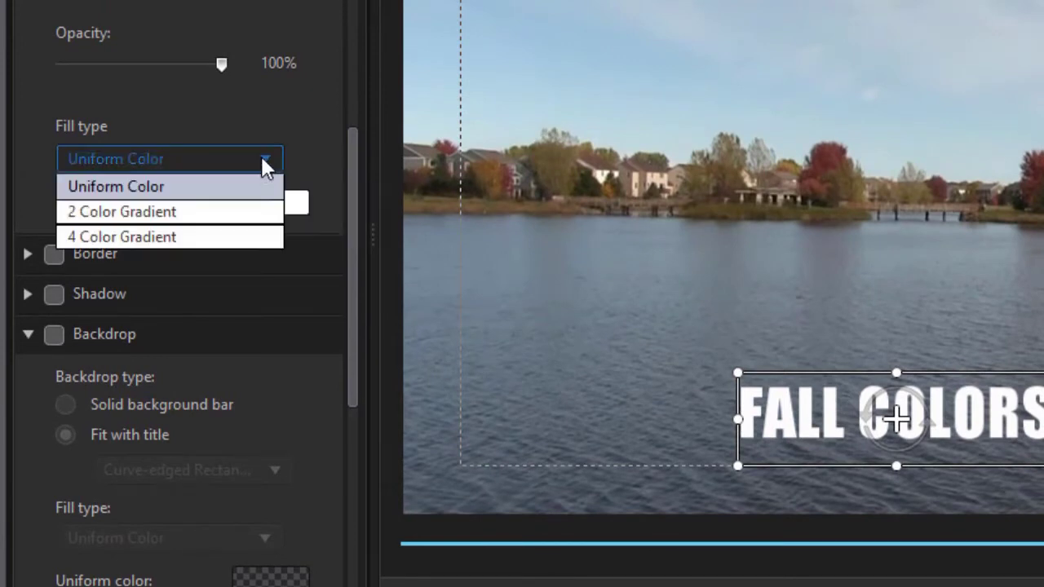
click(233, 212)
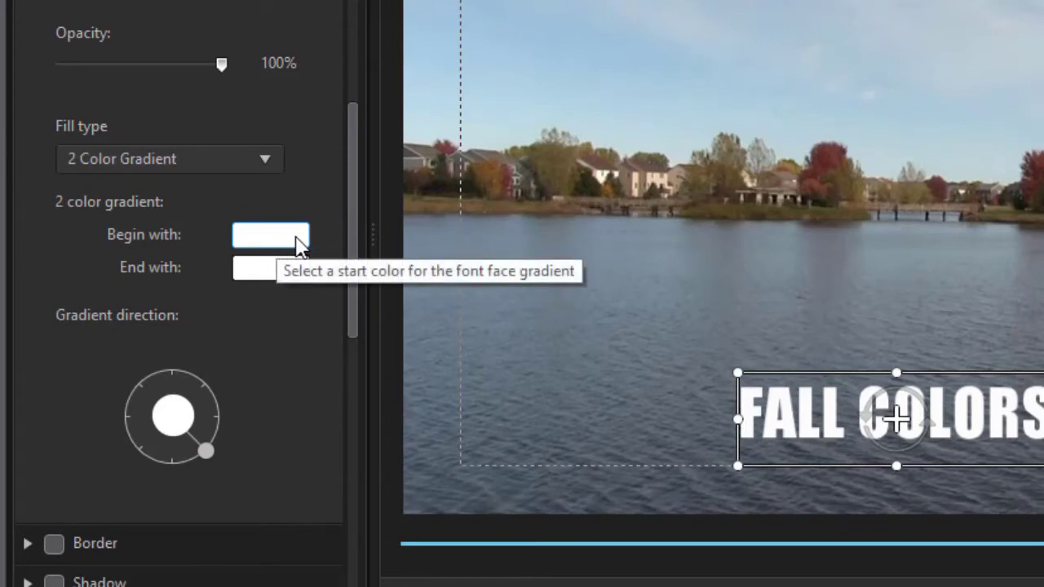
click(300, 240)
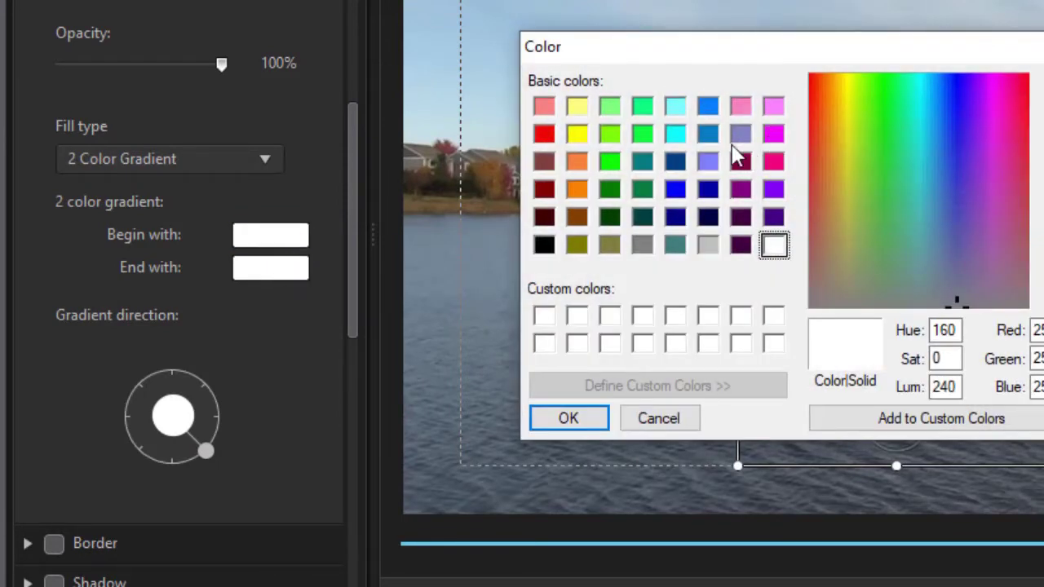
click(578, 166)
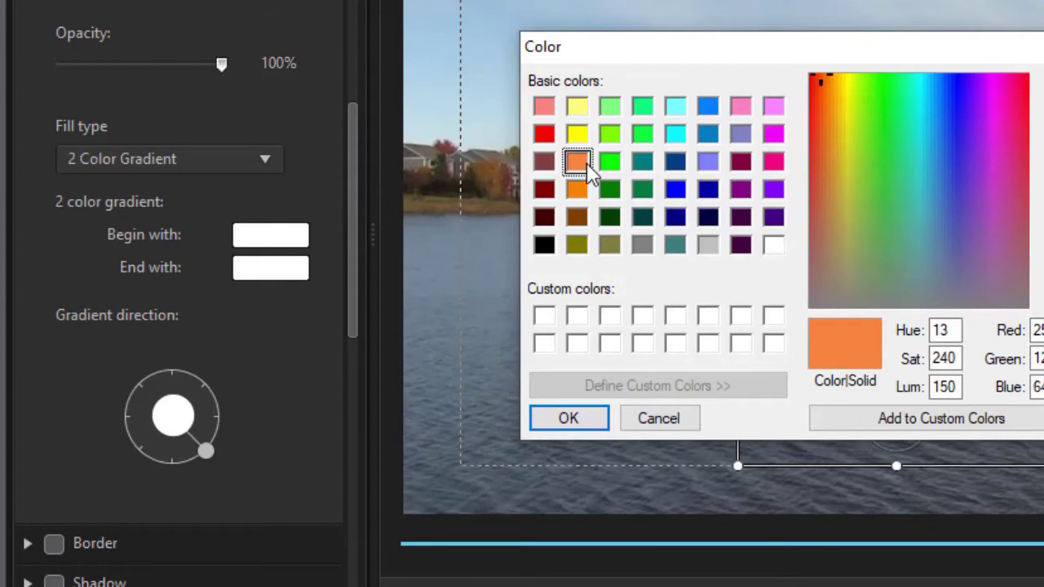
click(594, 423)
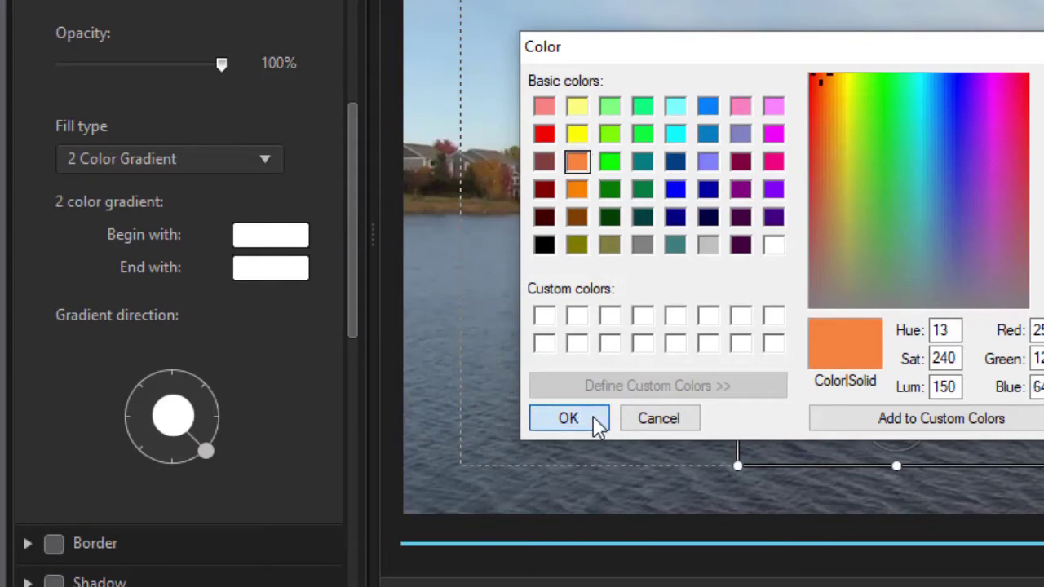
Set the font face gradient's end colour to yellow and collapse the Font Face settings.
click(277, 276)
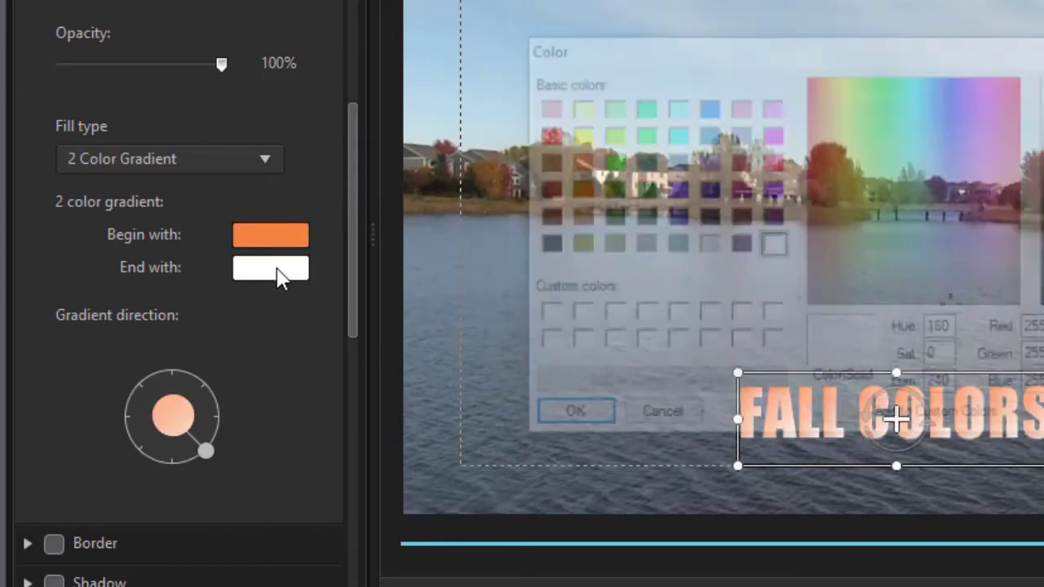
click(577, 134)
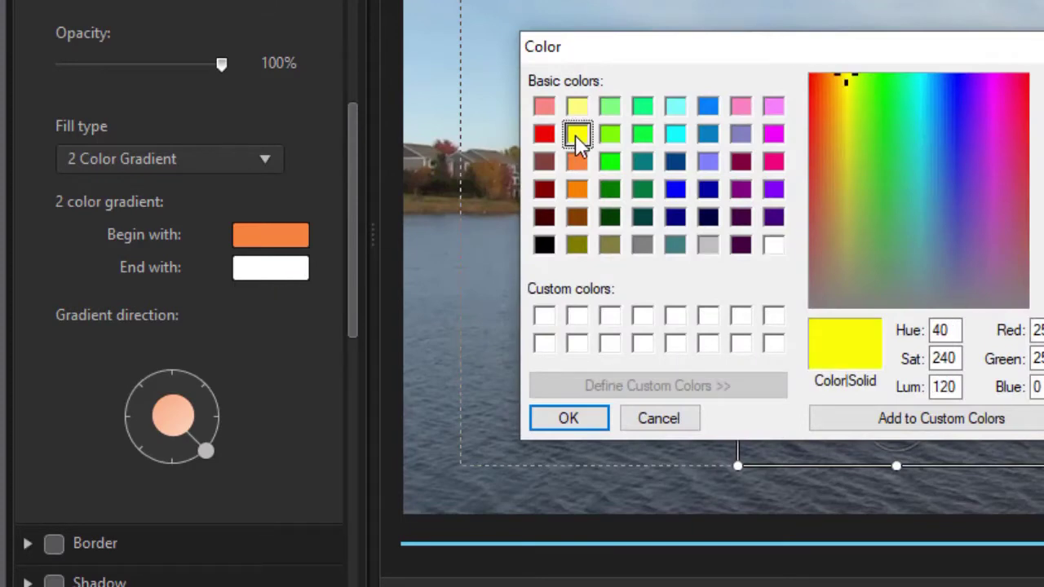
click(581, 419)
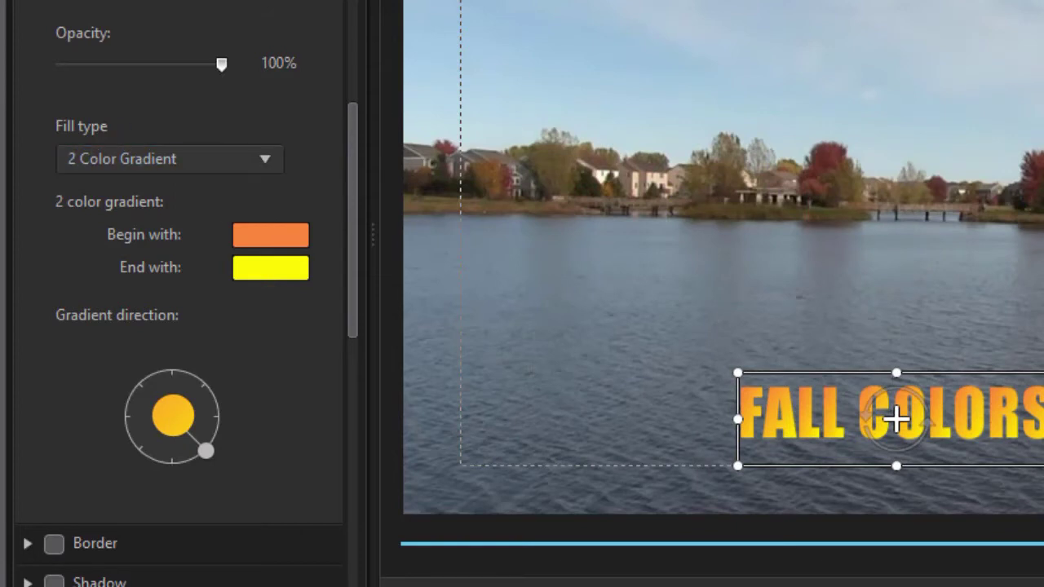
drag(352, 177, 359, 93)
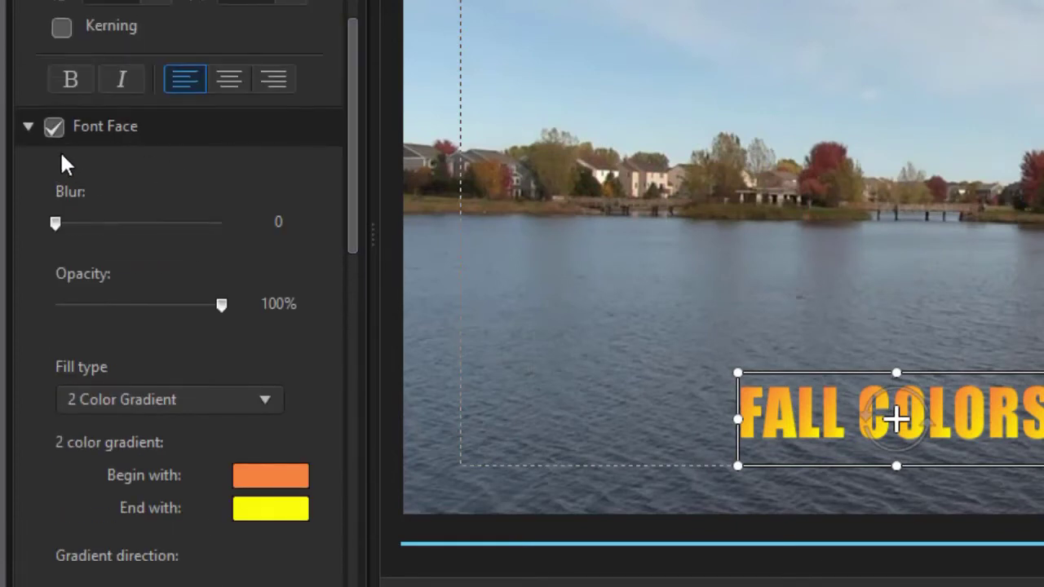
click(27, 127)
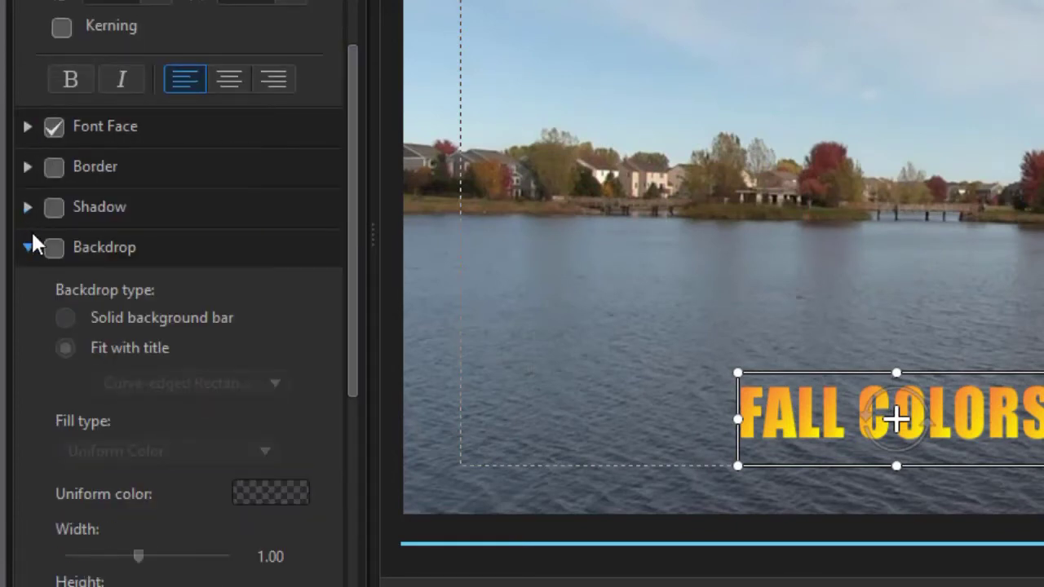
Enable the title's backdrop and set its type to Solid background bar.
drag(348, 294, 353, 339)
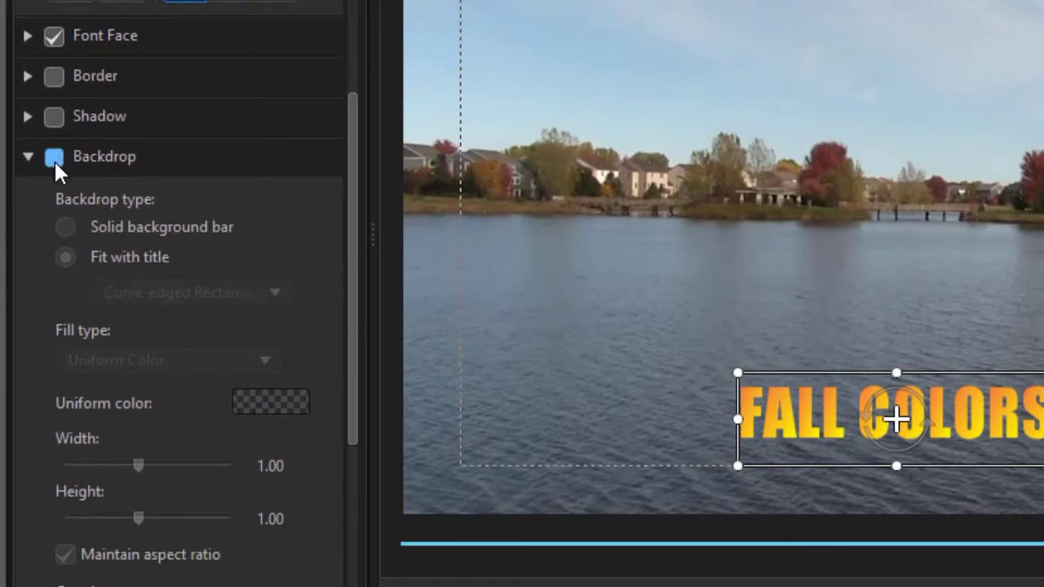
click(54, 158)
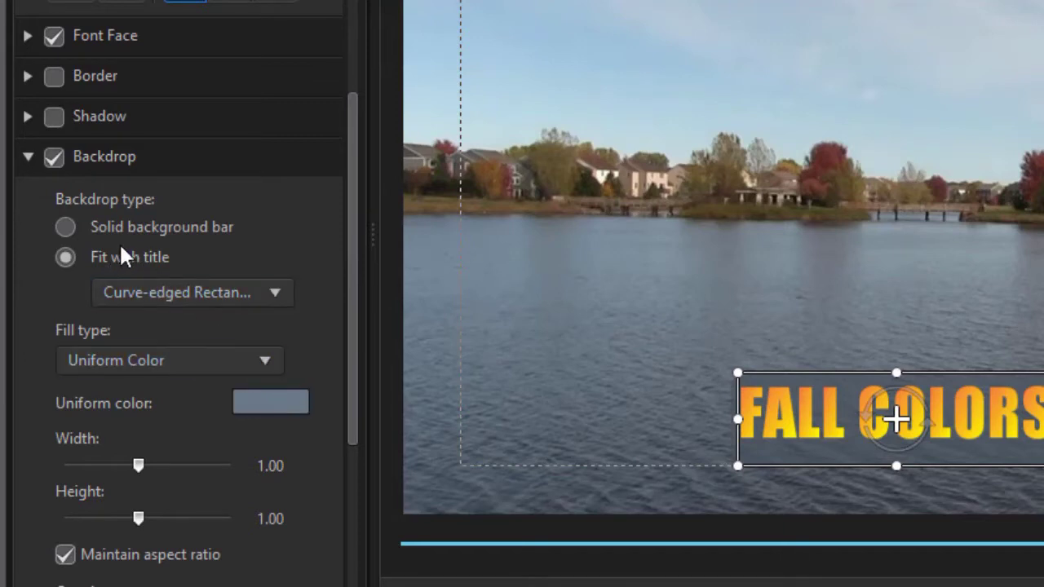
click(67, 229)
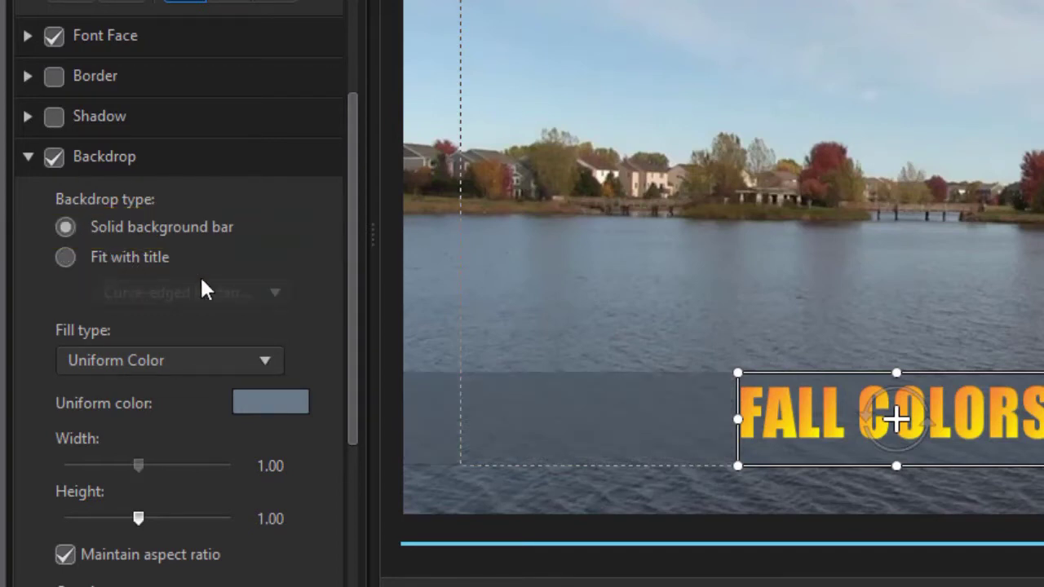
Fill the backdrop bar with the brushed-metal texture image 010.jpg from the Texture folder.
drag(348, 310, 322, 328)
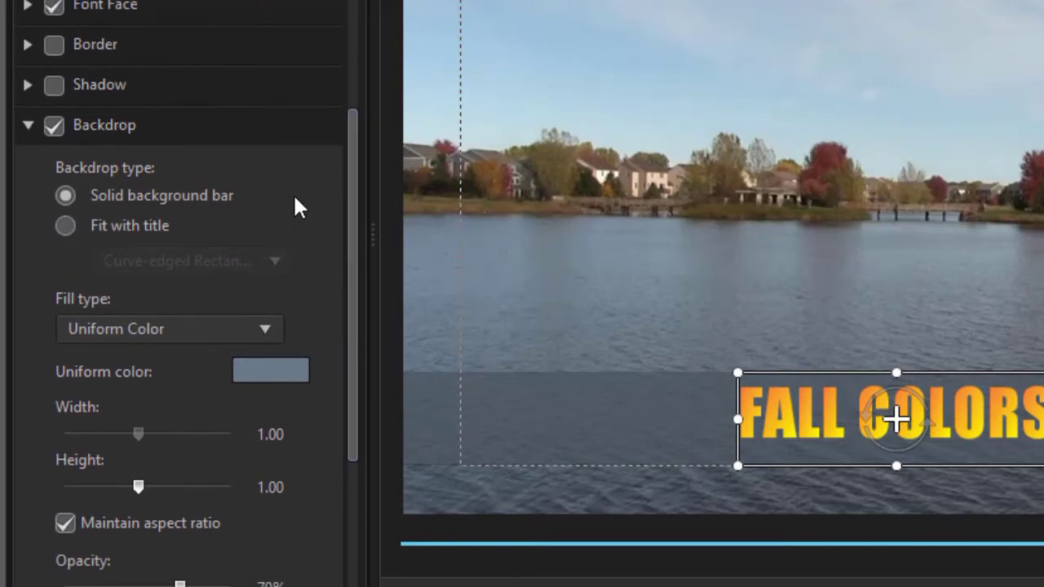
click(265, 327)
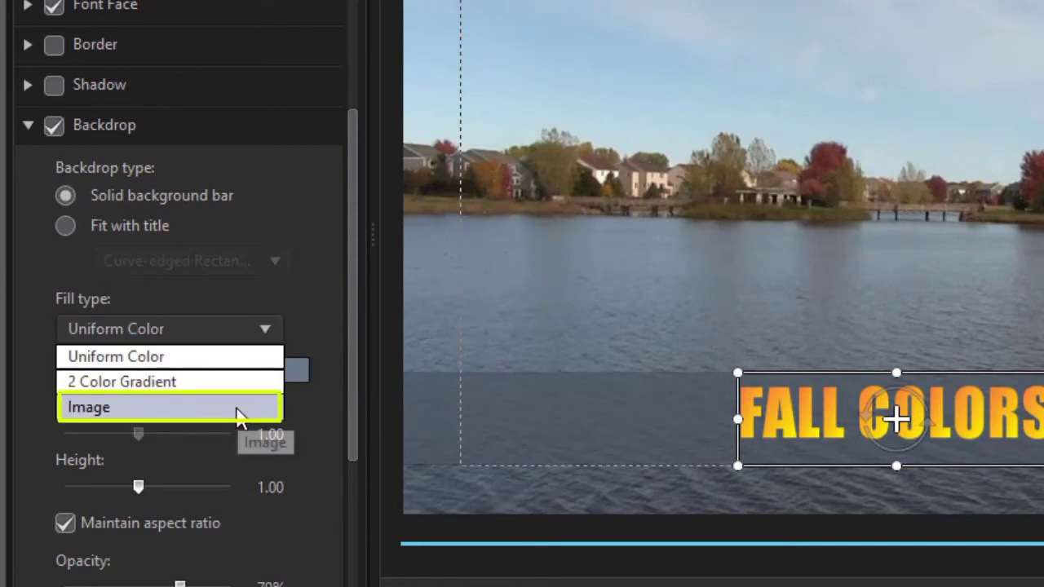
click(247, 415)
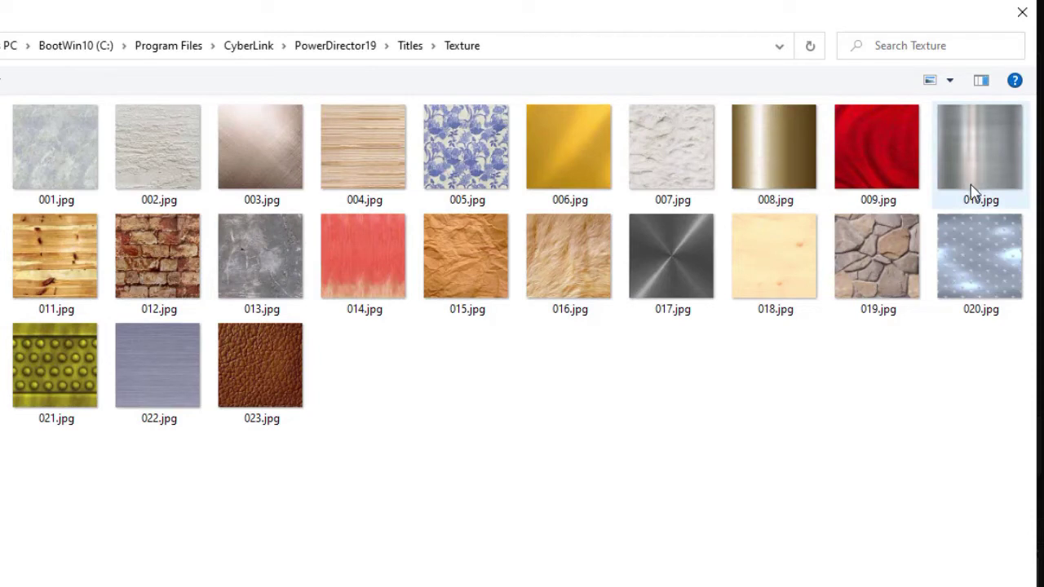
click(986, 149)
double_click(985, 149)
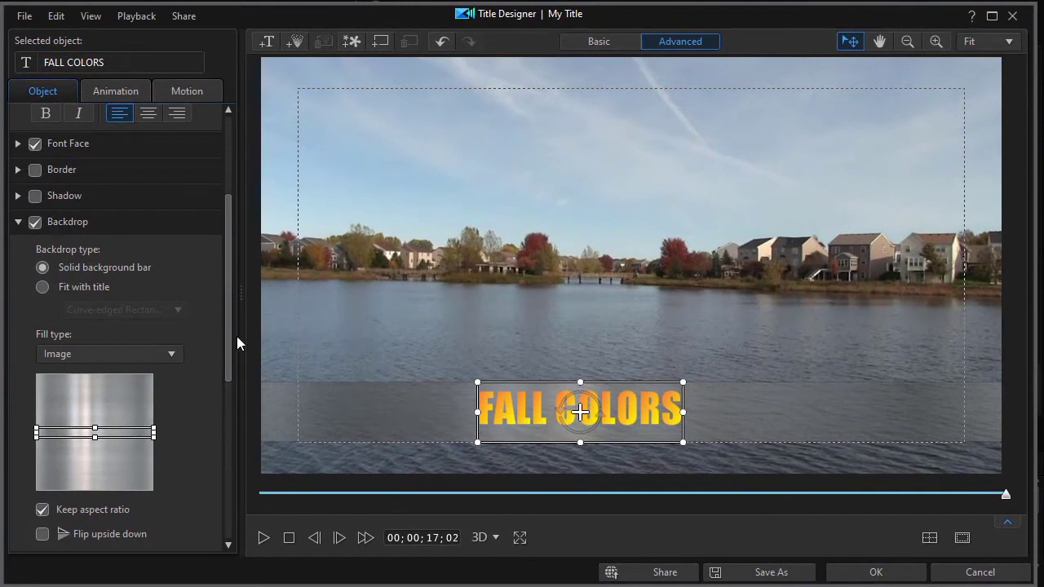
Raise the backdrop's opacity to 100%.
drag(228, 341, 228, 411)
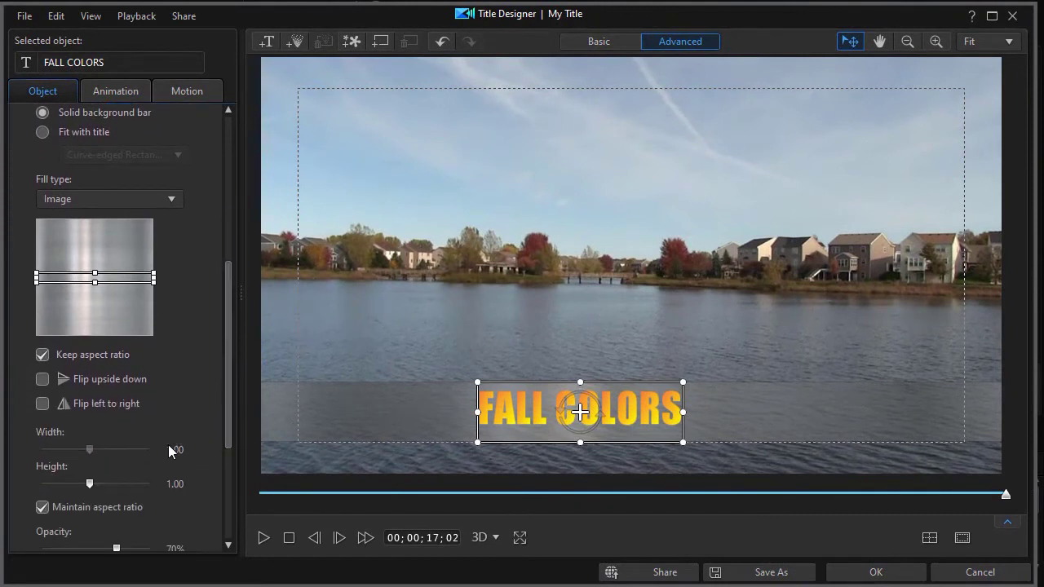
drag(225, 425, 230, 472)
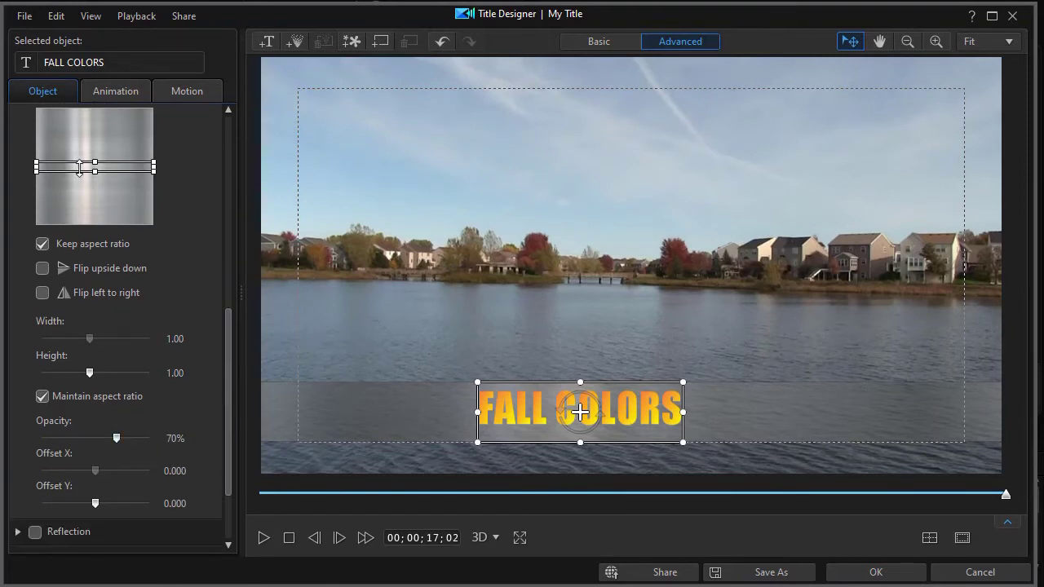
drag(116, 438, 161, 438)
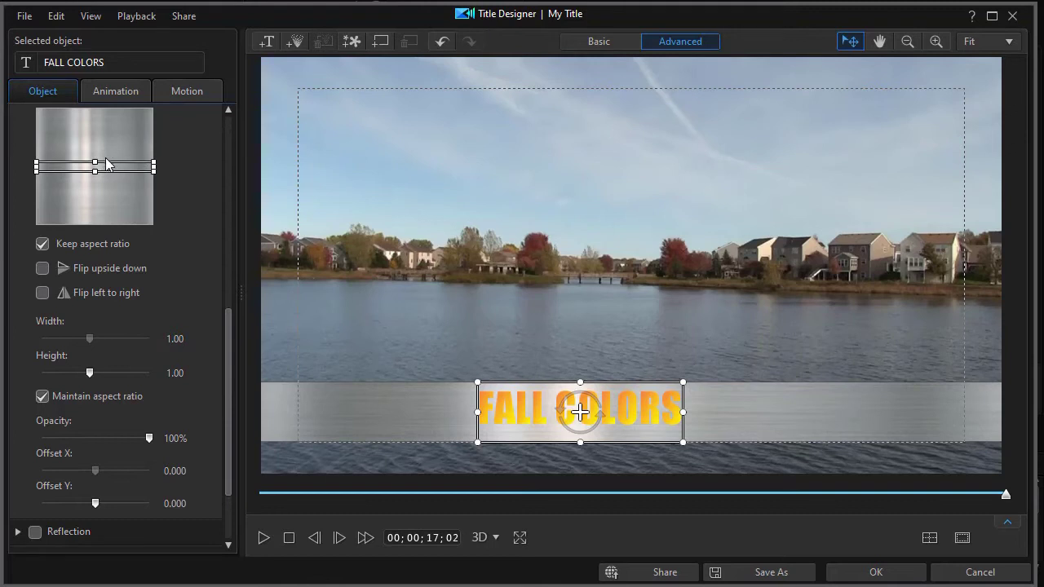
Reshape the texture's selected area with Keep aspect ratio turned off, and move the title toward the bar's right end.
mouse_move(112, 166)
mouse_down()
mouse_move(112, 213)
mouse_move(111, 132)
mouse_move(113, 169)
mouse_up()
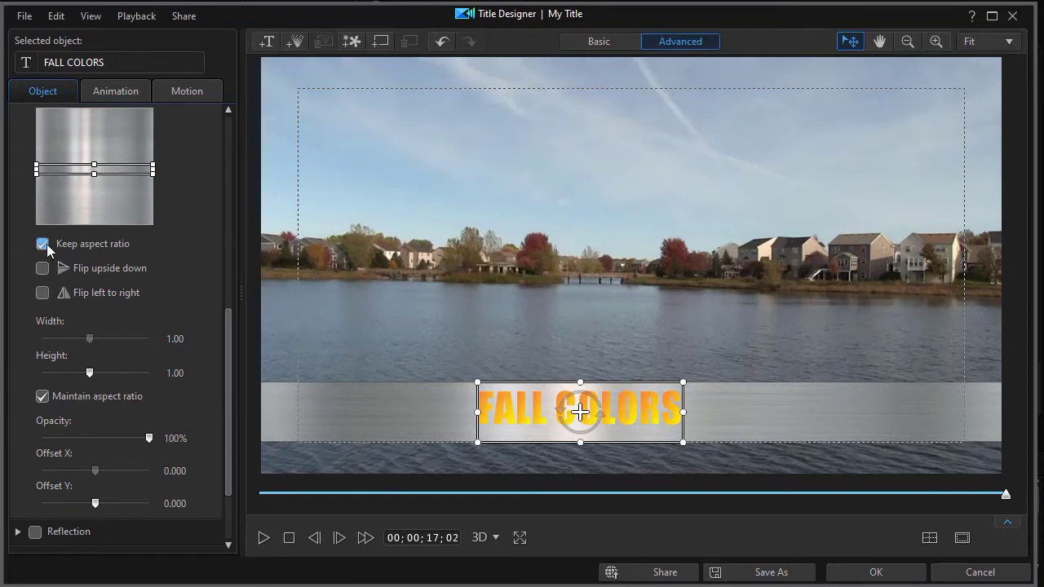
drag(36, 172, 73, 185)
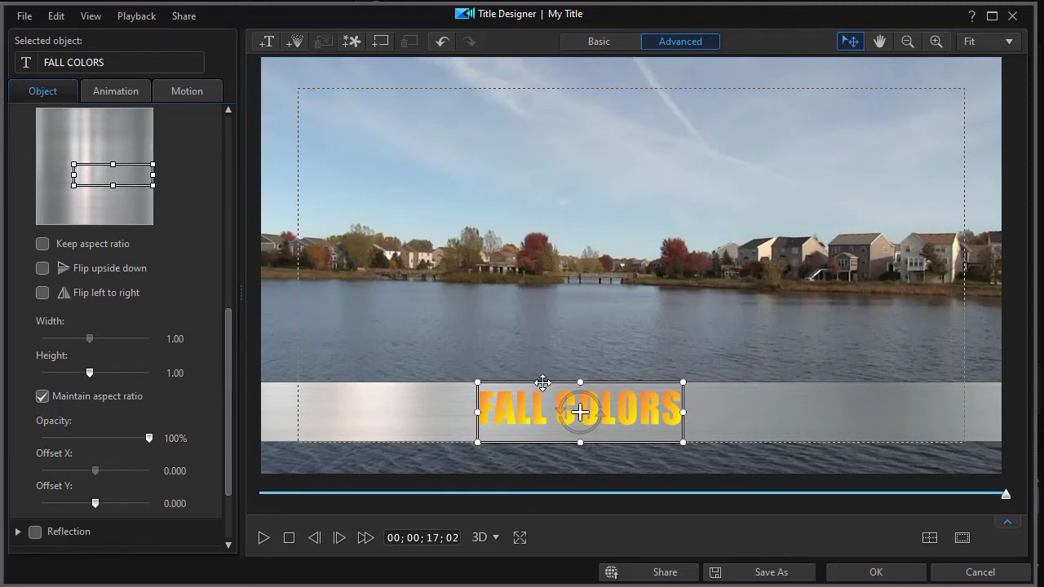
drag(543, 381, 786, 388)
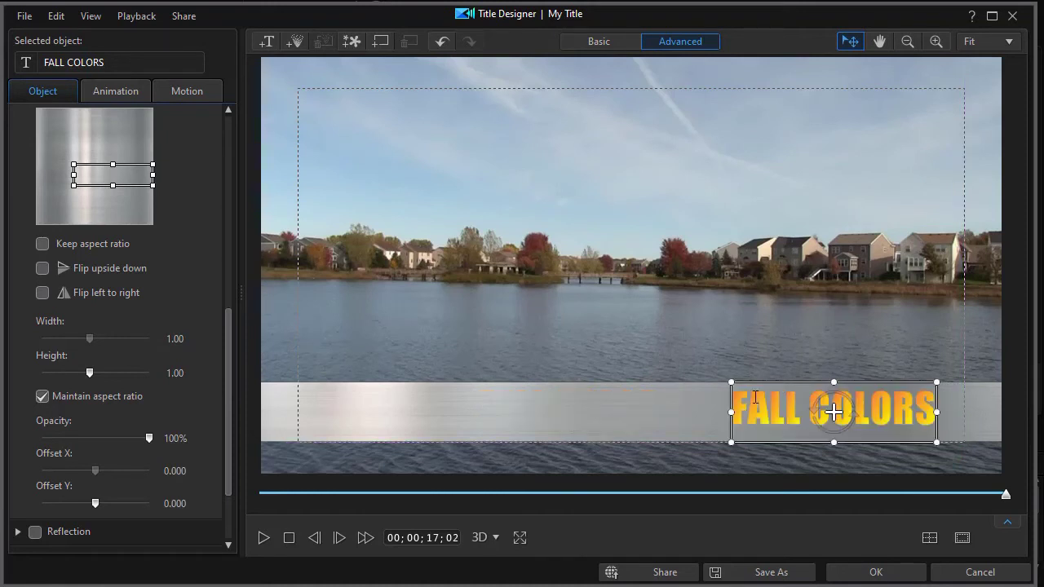
Try the FALL COLORS title at the bar's left end, and return it to the right part of the bar.
drag(800, 379, 367, 381)
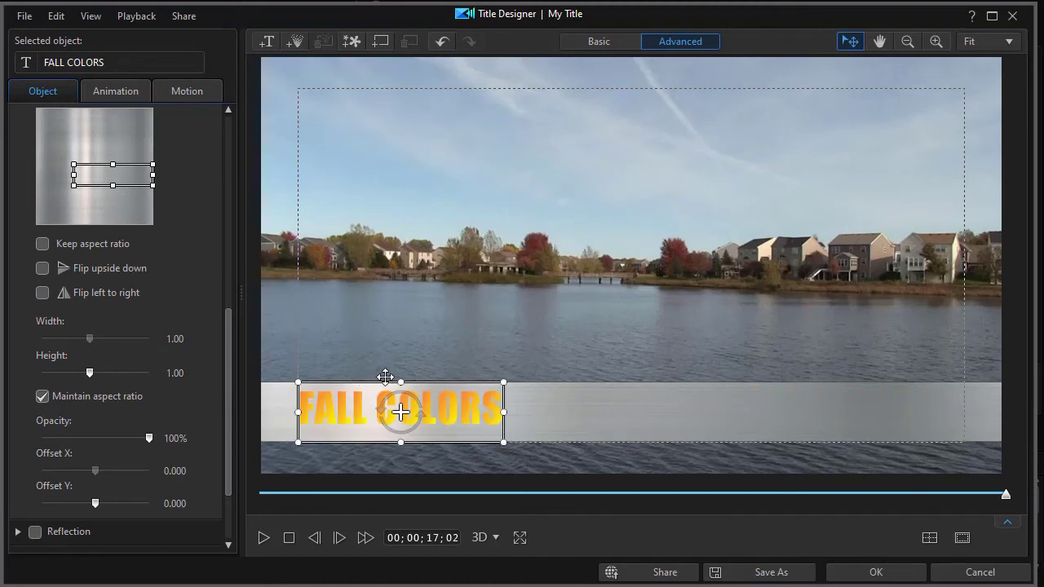
drag(385, 377, 791, 377)
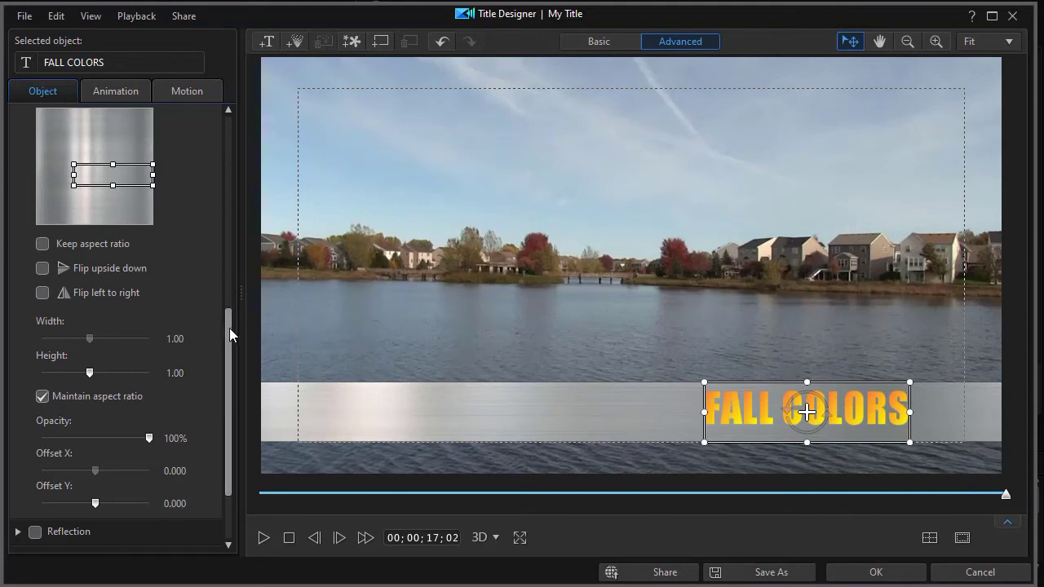
Replace the backdrop bar's texture with the image Raindrops.jpg from PowerDirector19's Background\16_9 folder.
drag(229, 328, 224, 188)
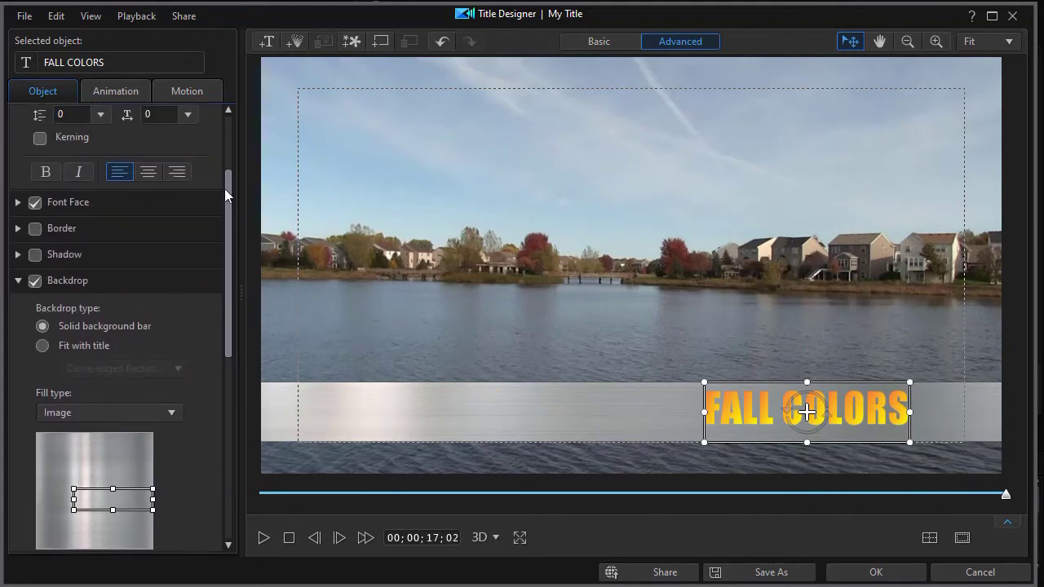
click(171, 414)
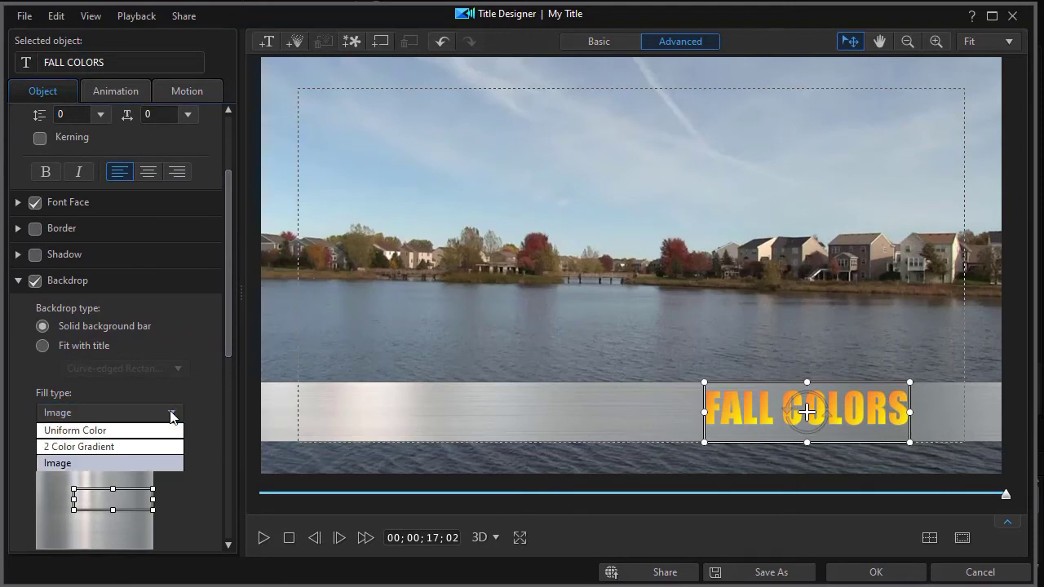
click(135, 470)
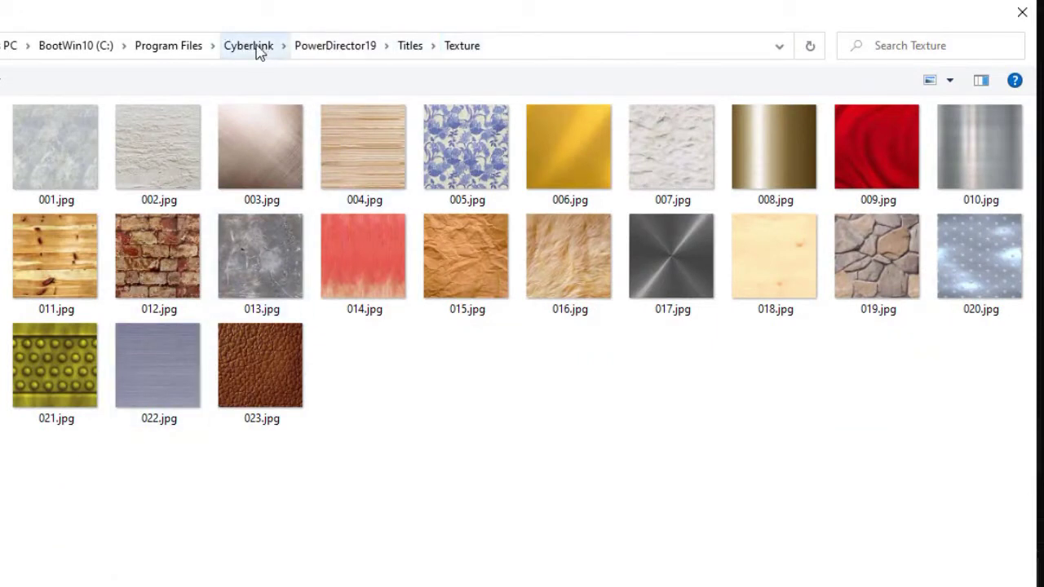
click(343, 47)
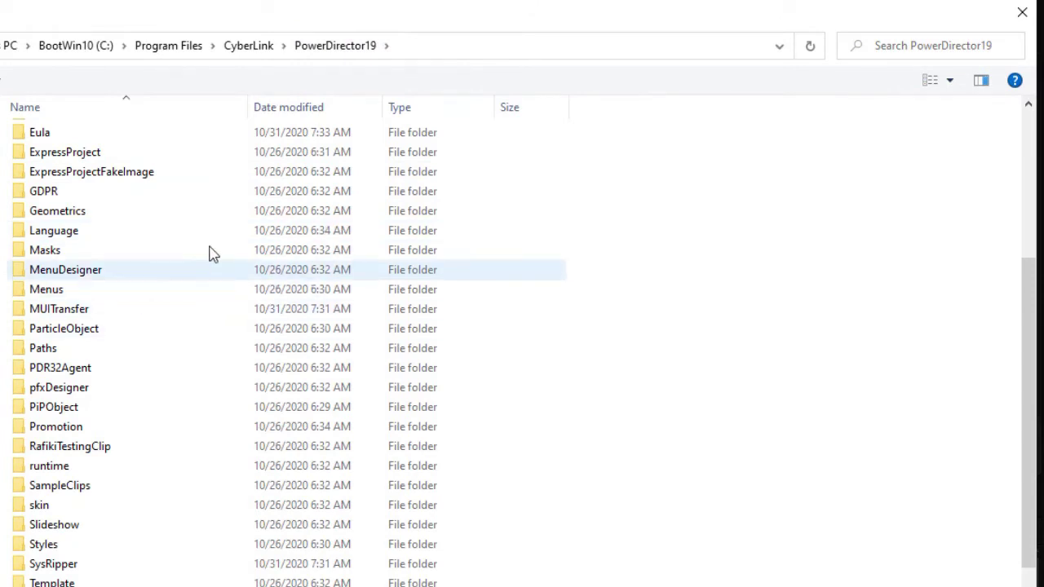
drag(1032, 284, 1014, 119)
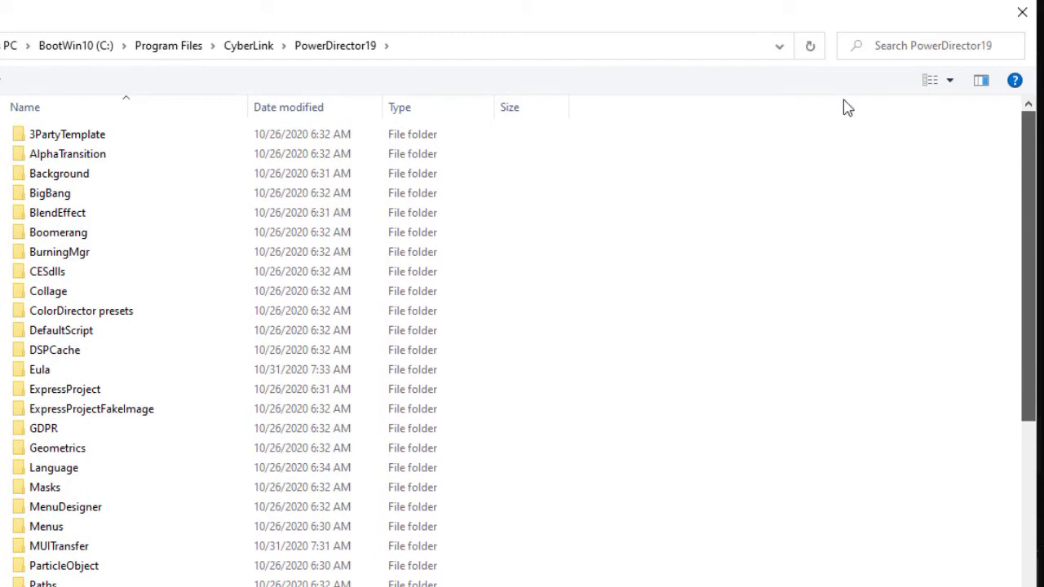
double_click(70, 175)
double_click(70, 201)
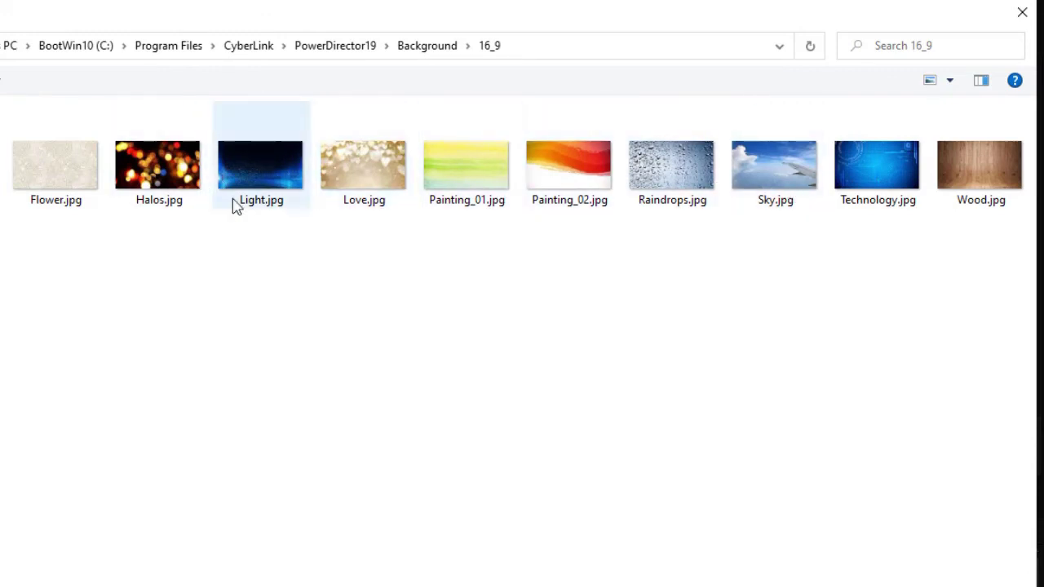
double_click(664, 173)
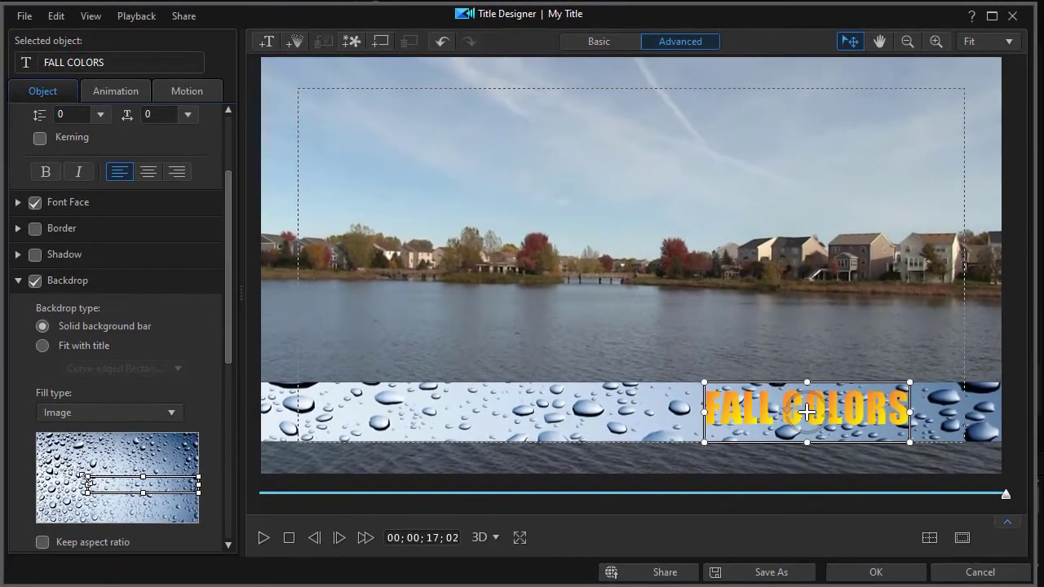
Enlarge the raindrops image's selected area, turn on Keep aspect ratio, and reposition the area within the image.
drag(85, 472, 75, 448)
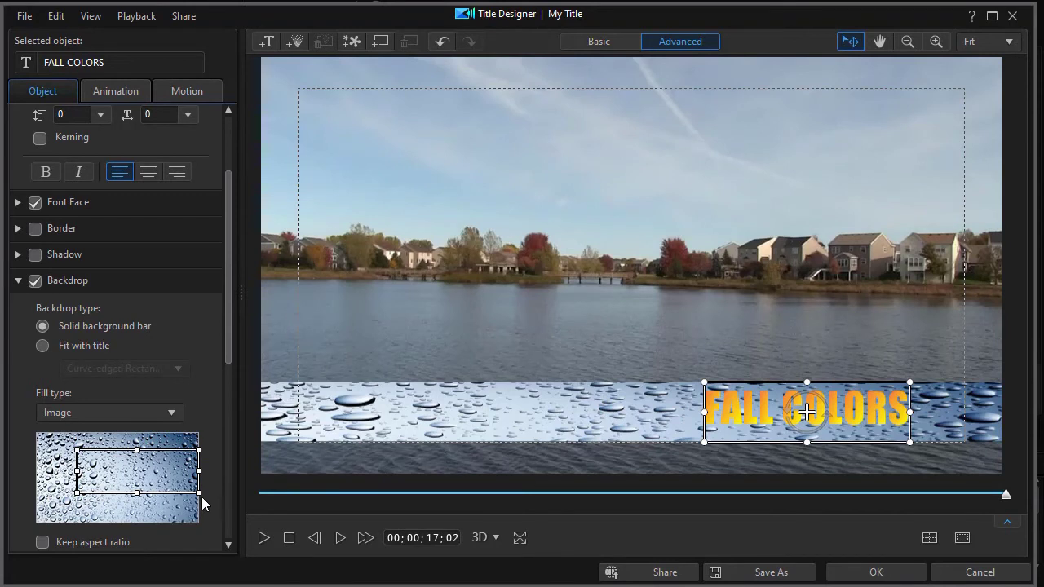
drag(201, 448, 185, 455)
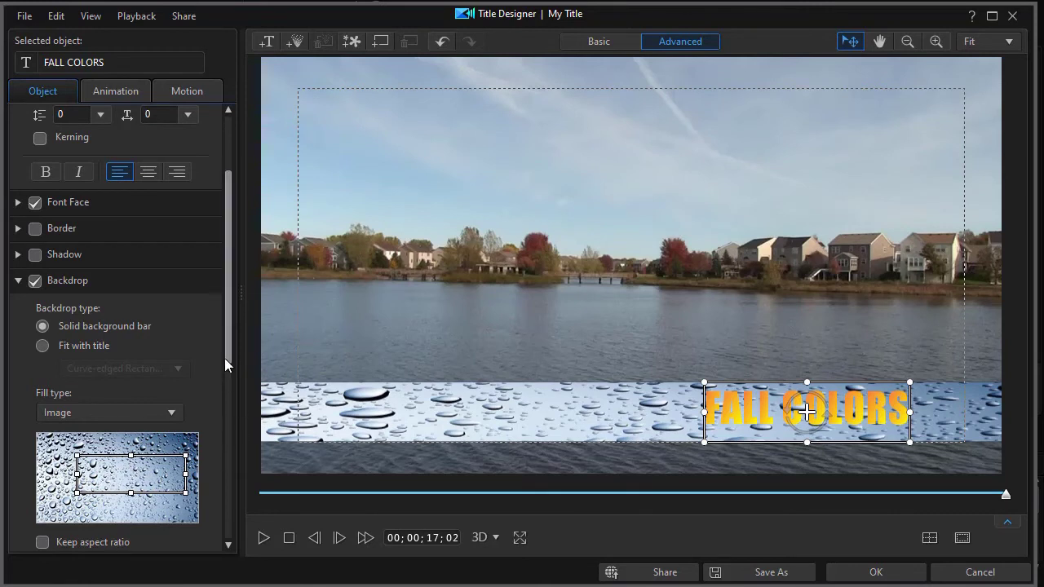
drag(224, 357, 222, 415)
click(46, 415)
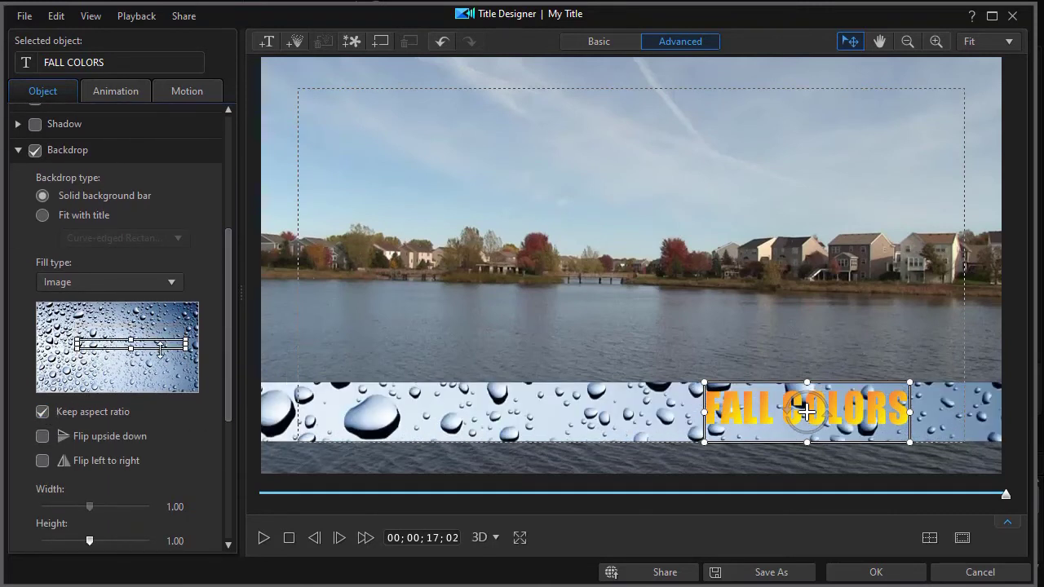
drag(163, 344, 136, 373)
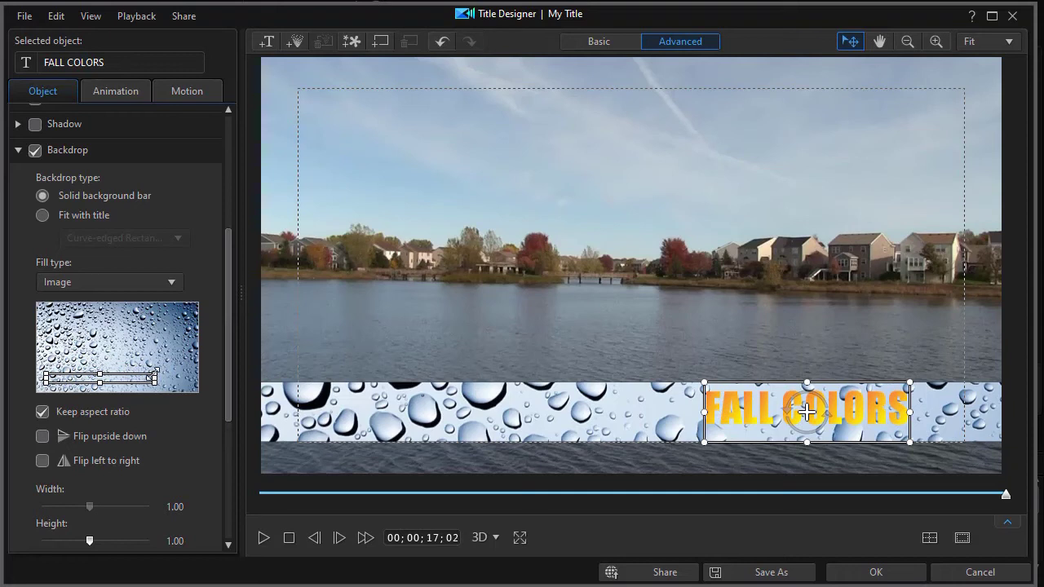
drag(131, 380, 166, 333)
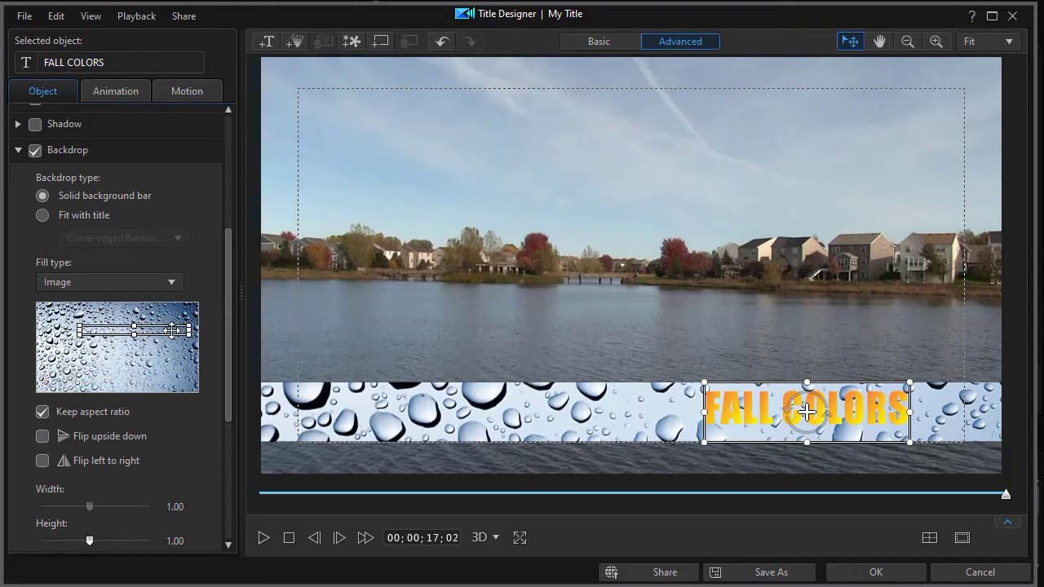
Replace the backdrop image with Painting_02.jpg and shift its selected area lower so the bar runs from white and yellow to red.
click(173, 285)
click(134, 332)
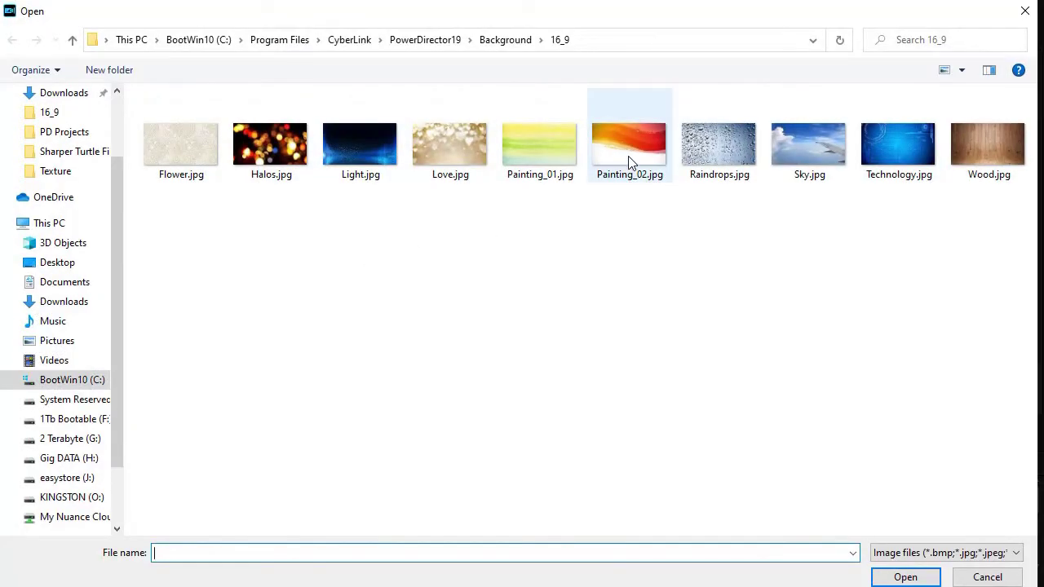
double_click(630, 163)
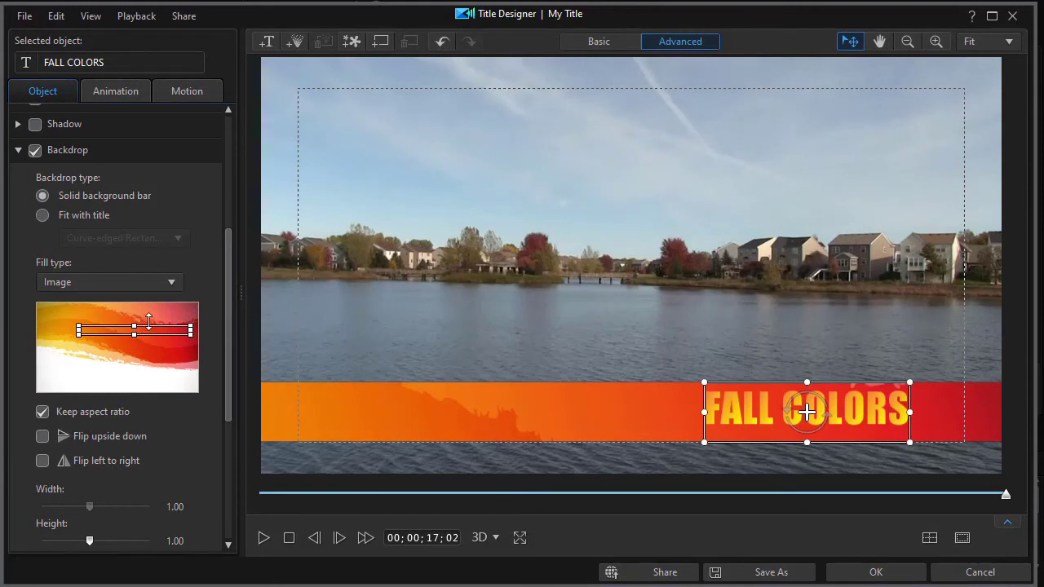
drag(152, 330, 119, 346)
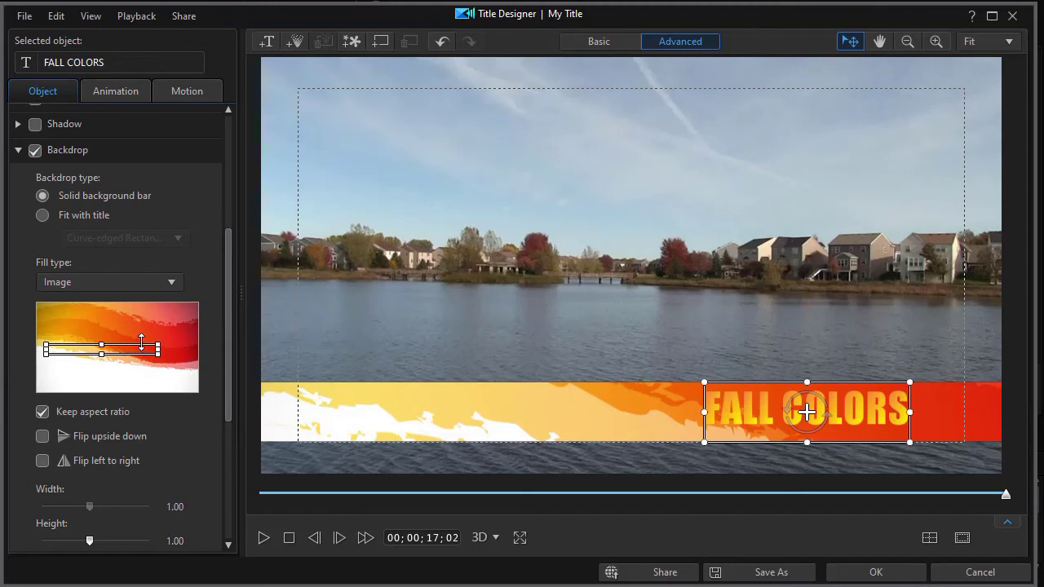
drag(140, 350, 160, 349)
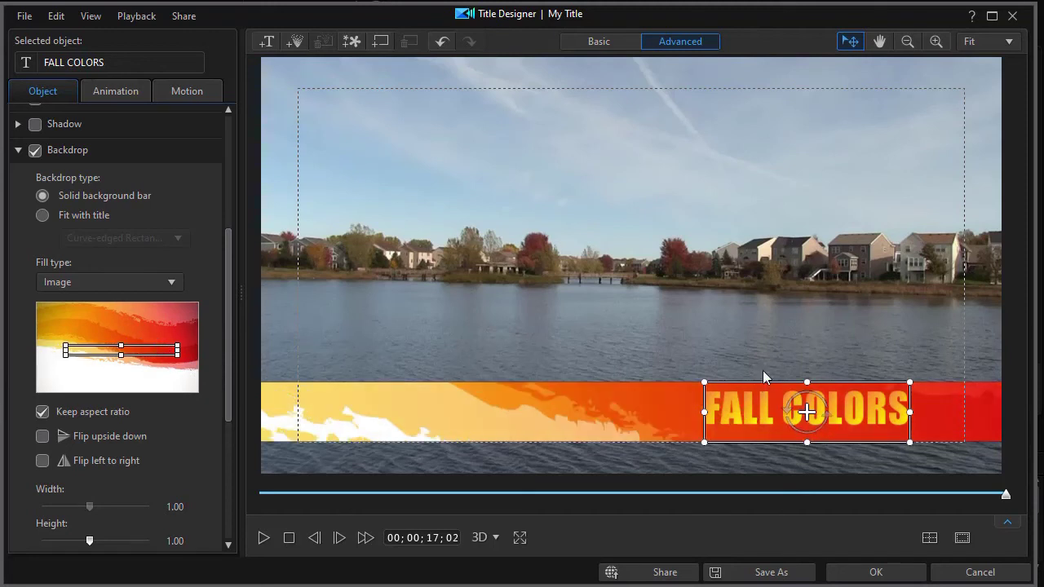
Select the whole FALL COLORS text and enable its border.
click(776, 403)
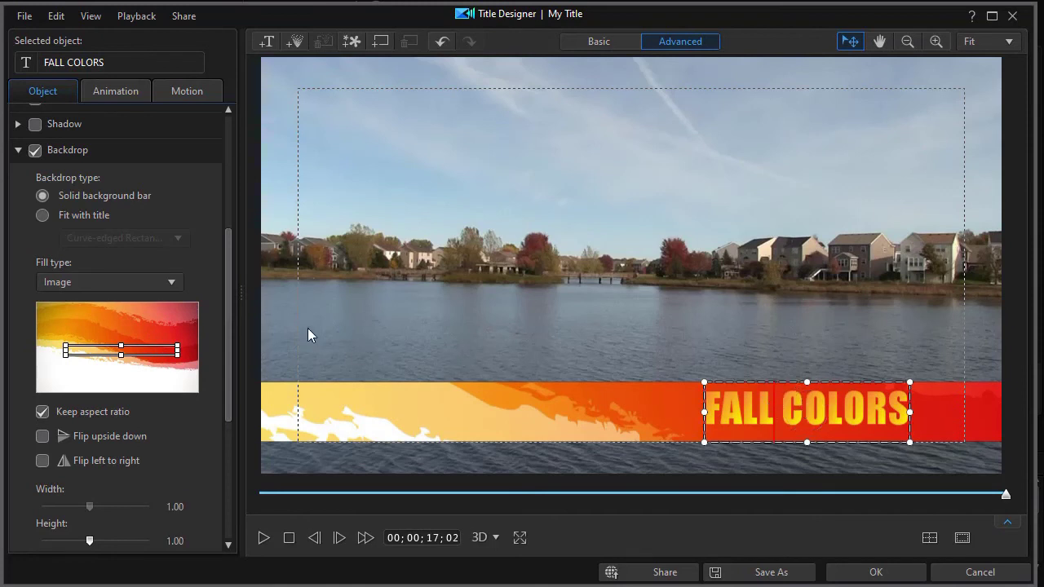
drag(228, 276, 218, 192)
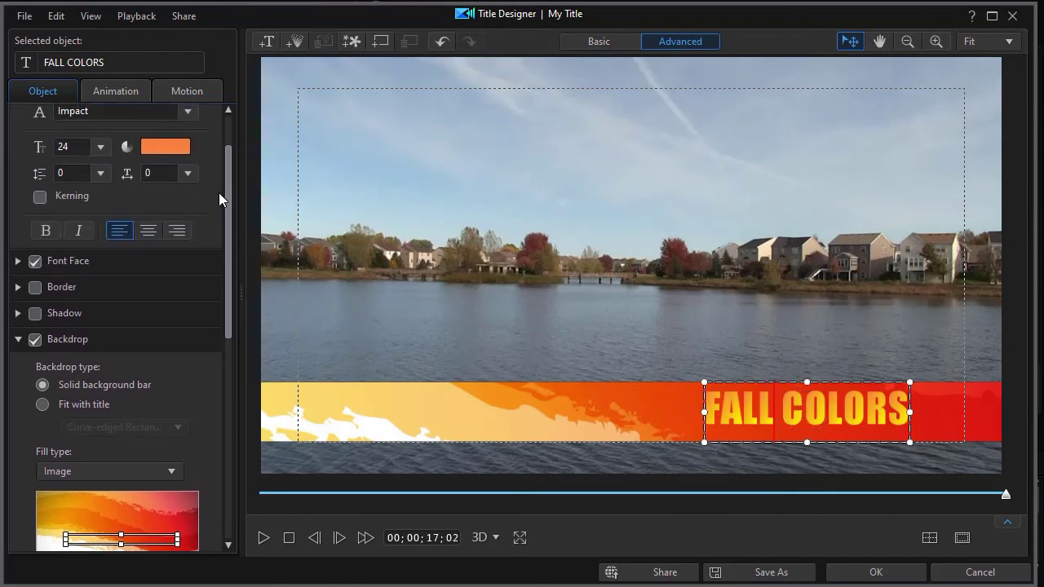
click(18, 289)
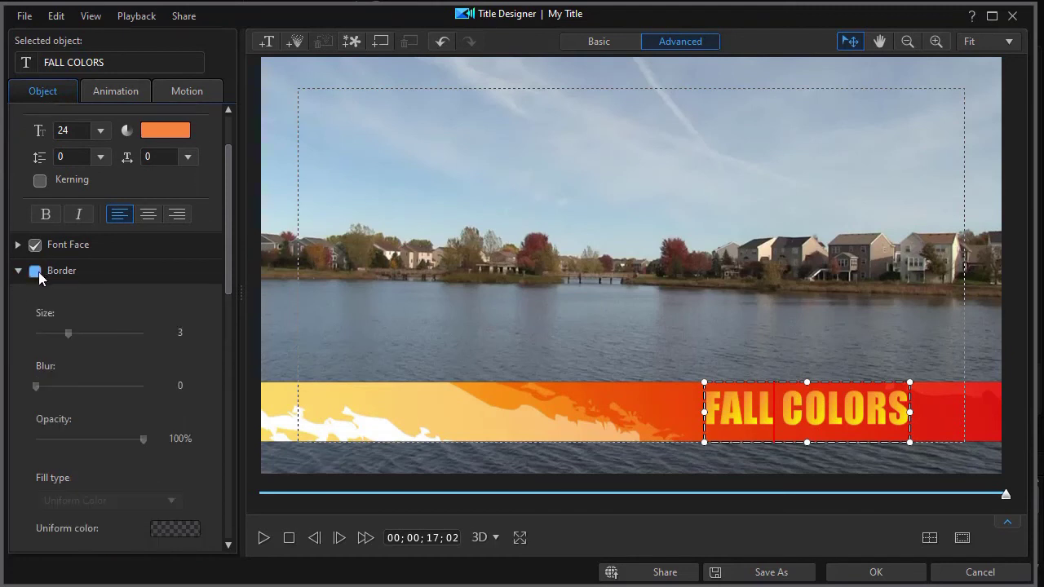
click(36, 272)
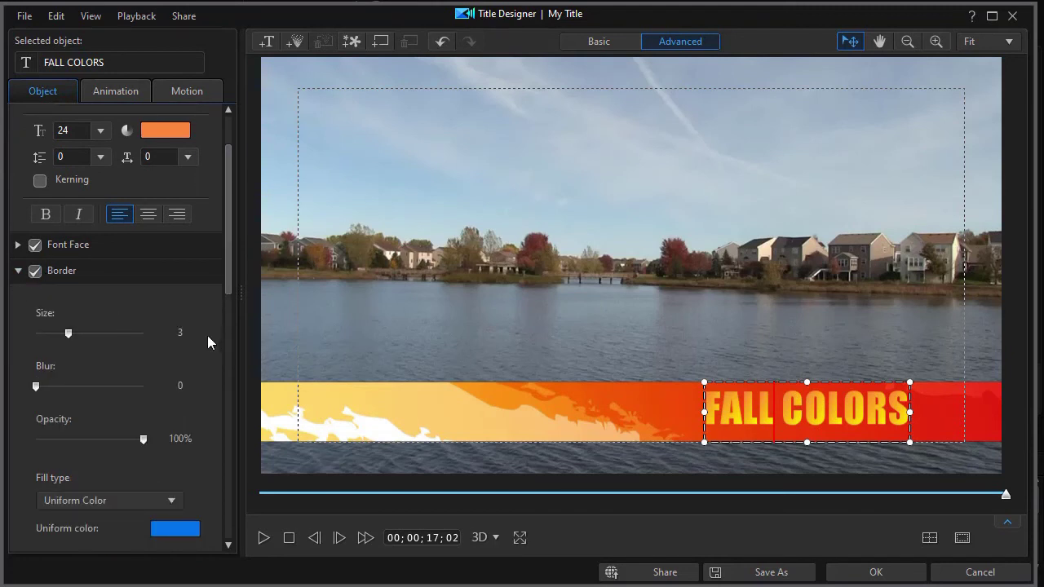
triple_click(747, 402)
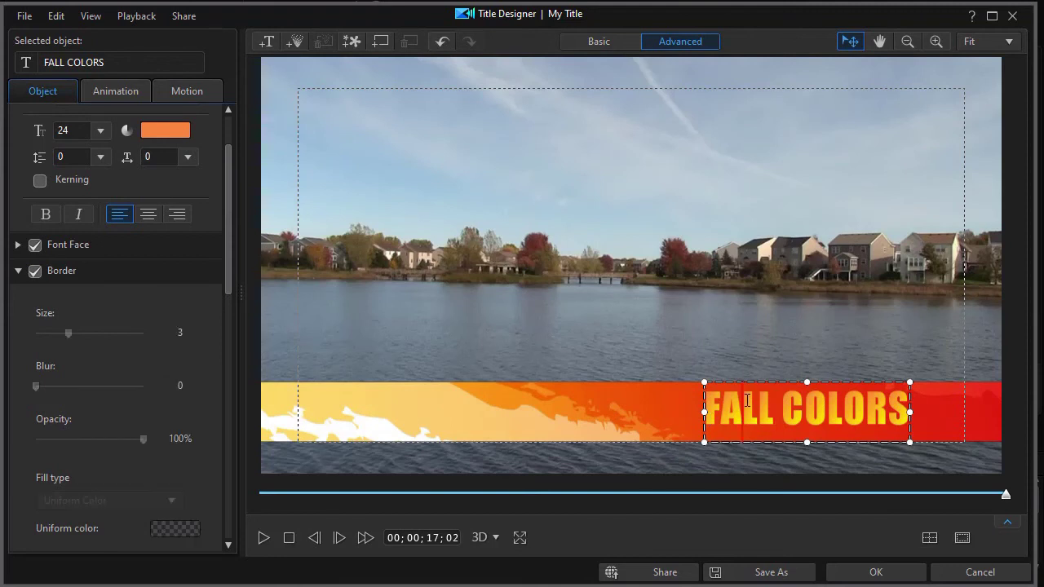
mouse_move(231, 276)
mouse_down()
mouse_move(220, 328)
mouse_move(219, 261)
mouse_up()
click(36, 311)
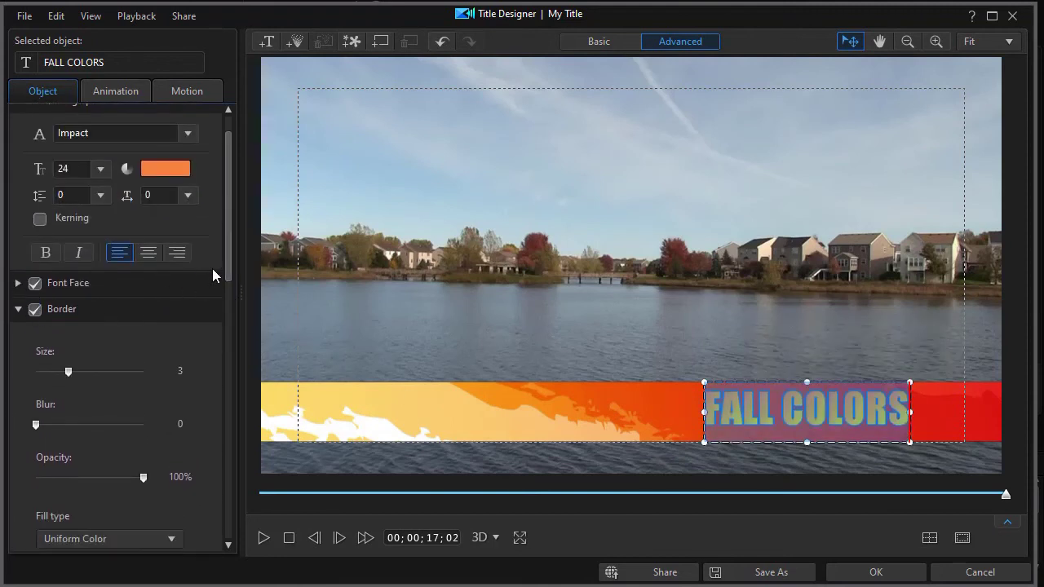
Set the title's border to uniform black with size 1, and deselect the title.
drag(225, 271, 206, 333)
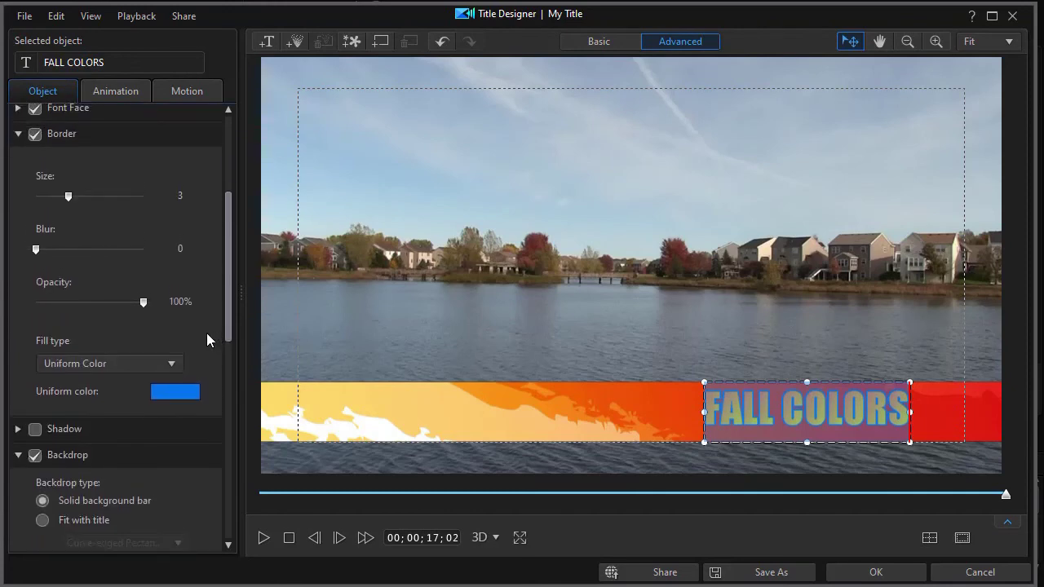
click(193, 390)
click(352, 300)
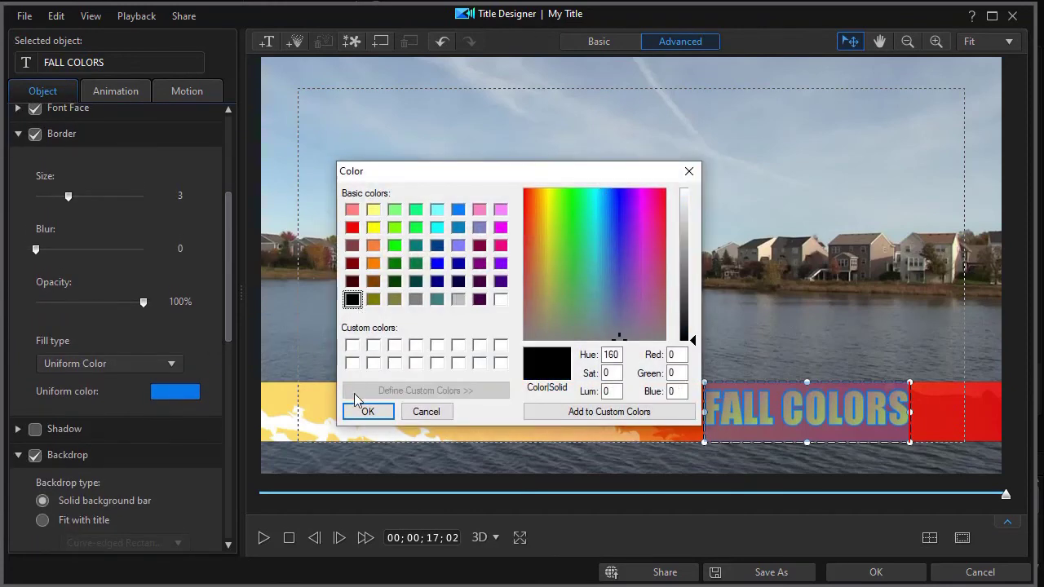
click(368, 412)
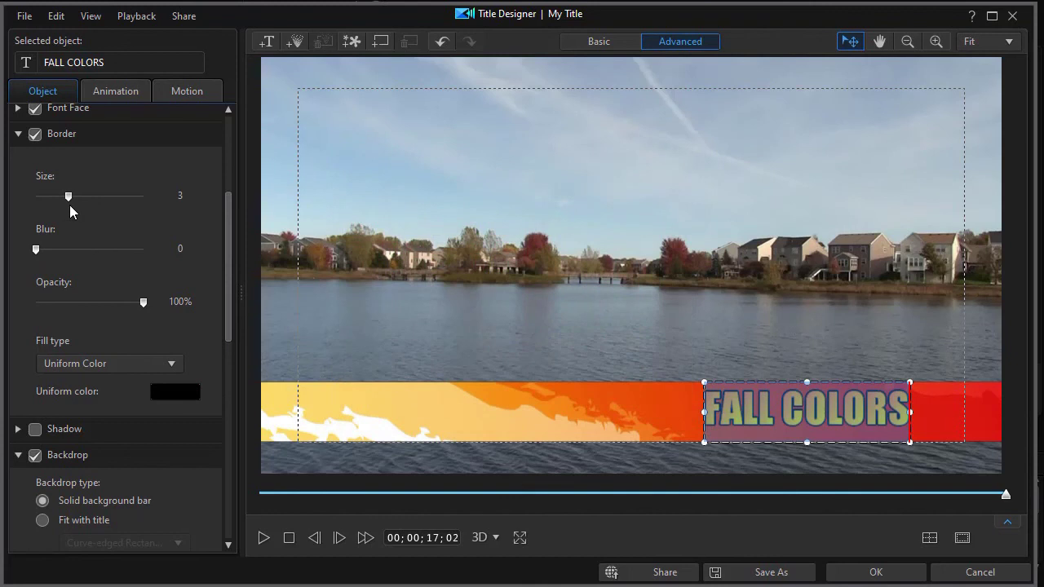
drag(51, 200, 41, 200)
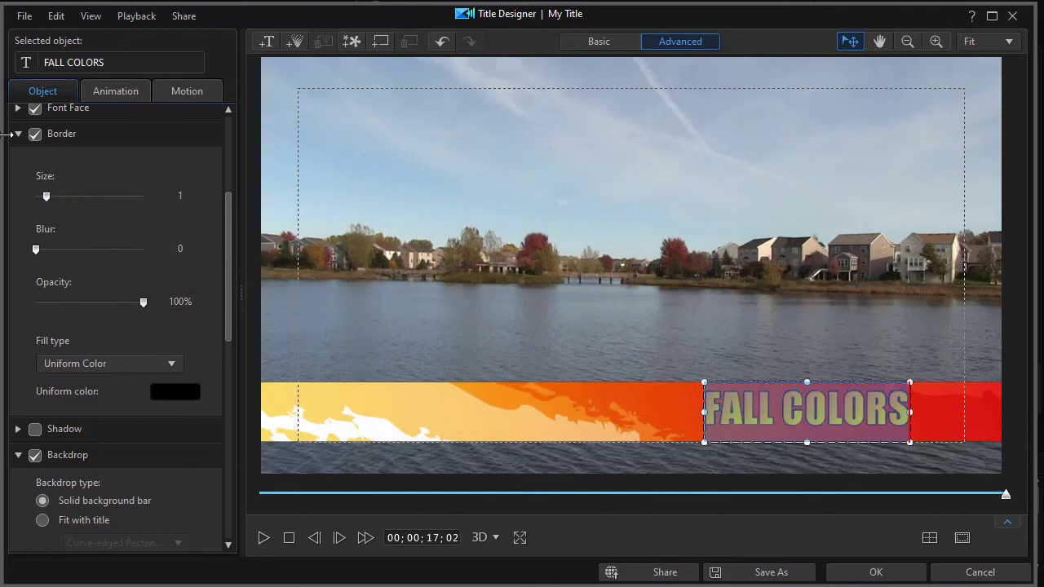
click(533, 345)
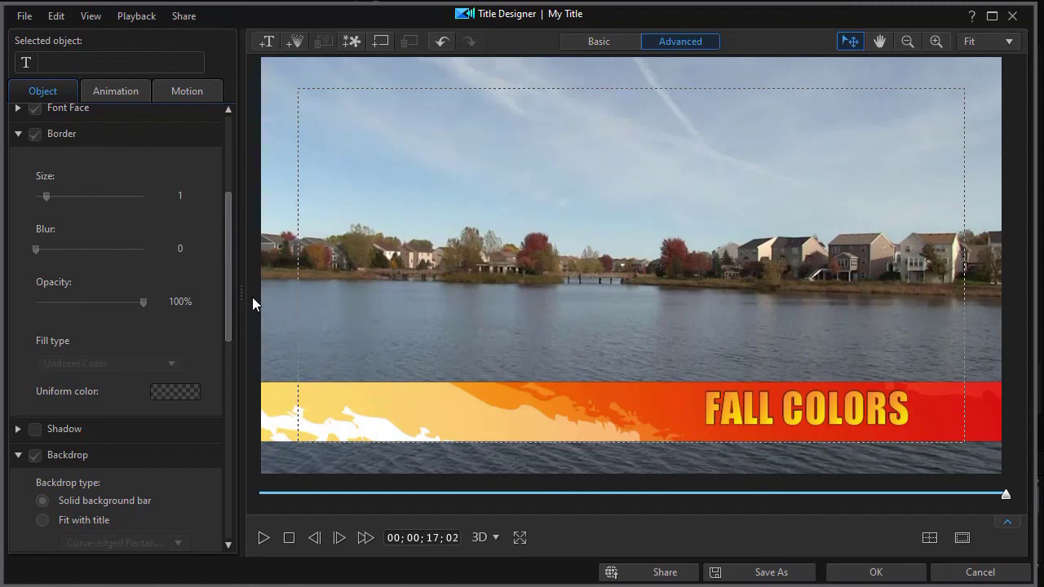
Return to the title's backdrop image settings.
mouse_move(228, 290)
mouse_down()
mouse_move(227, 201)
mouse_move(225, 302)
mouse_up()
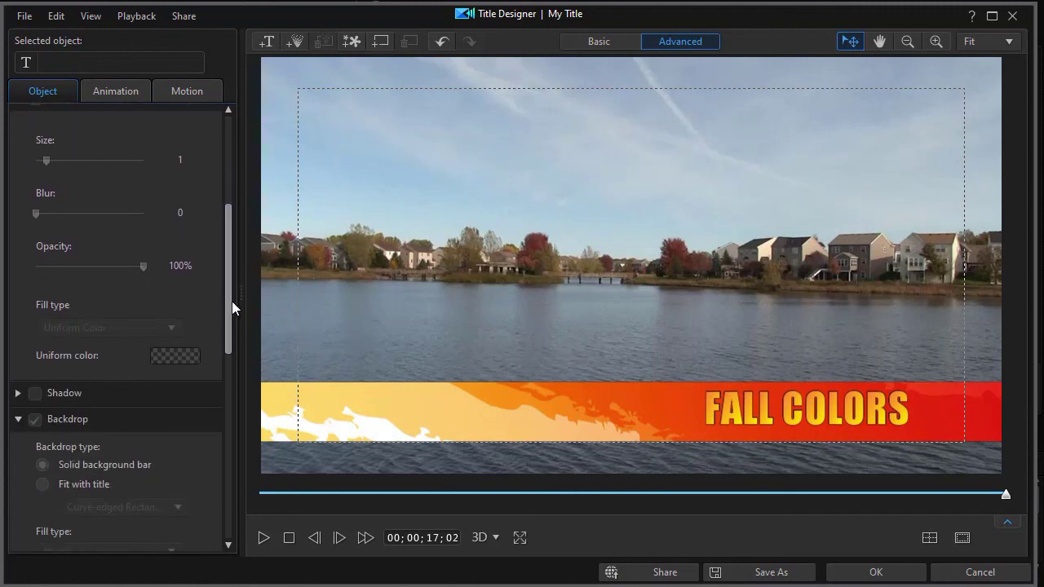
drag(232, 311, 233, 398)
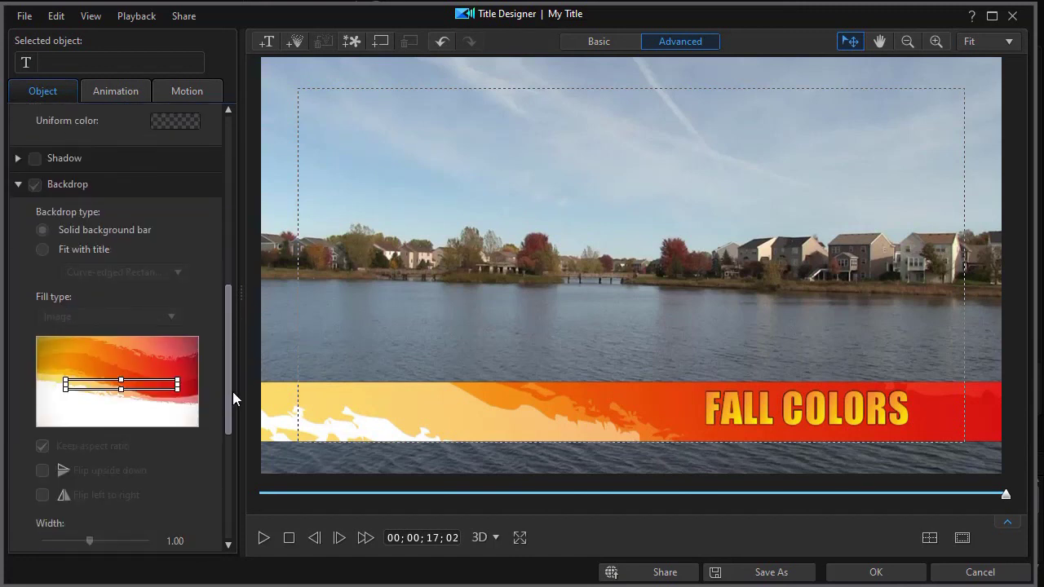